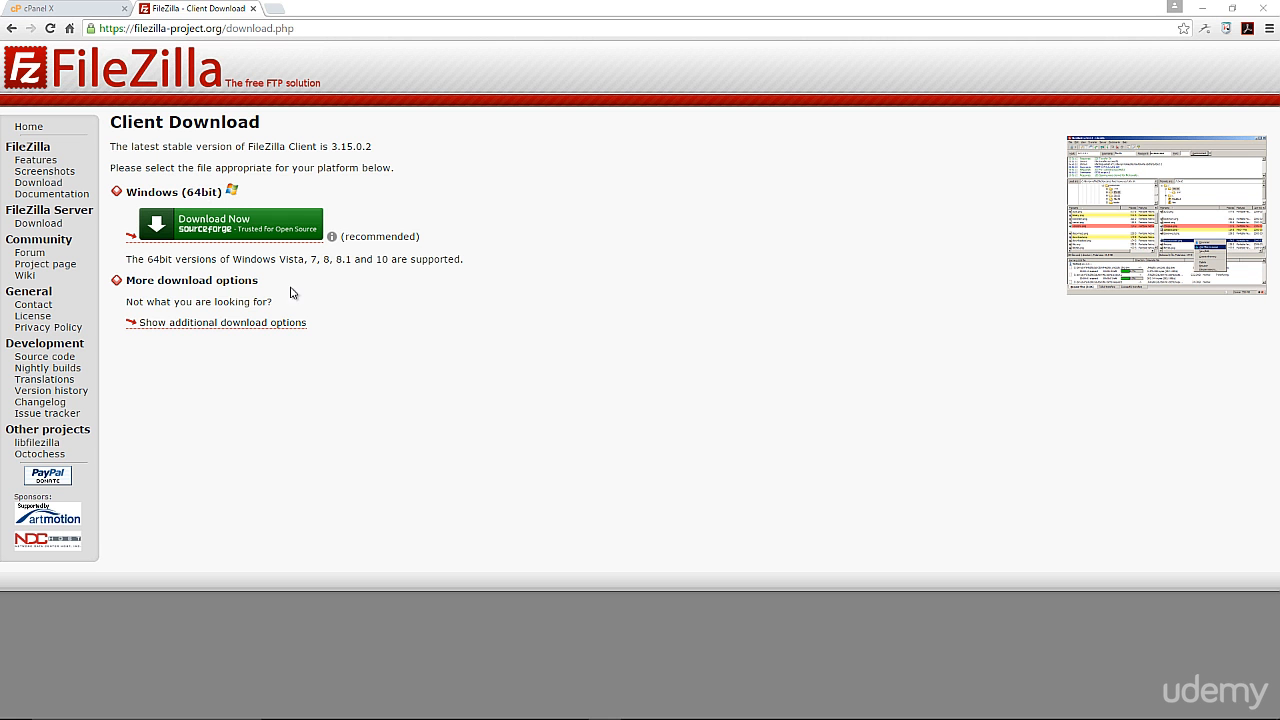
Step: Download FileZilla_3.15.0.2_win64-setup.exe from the additional download options and open the installer
left_click(218, 323)
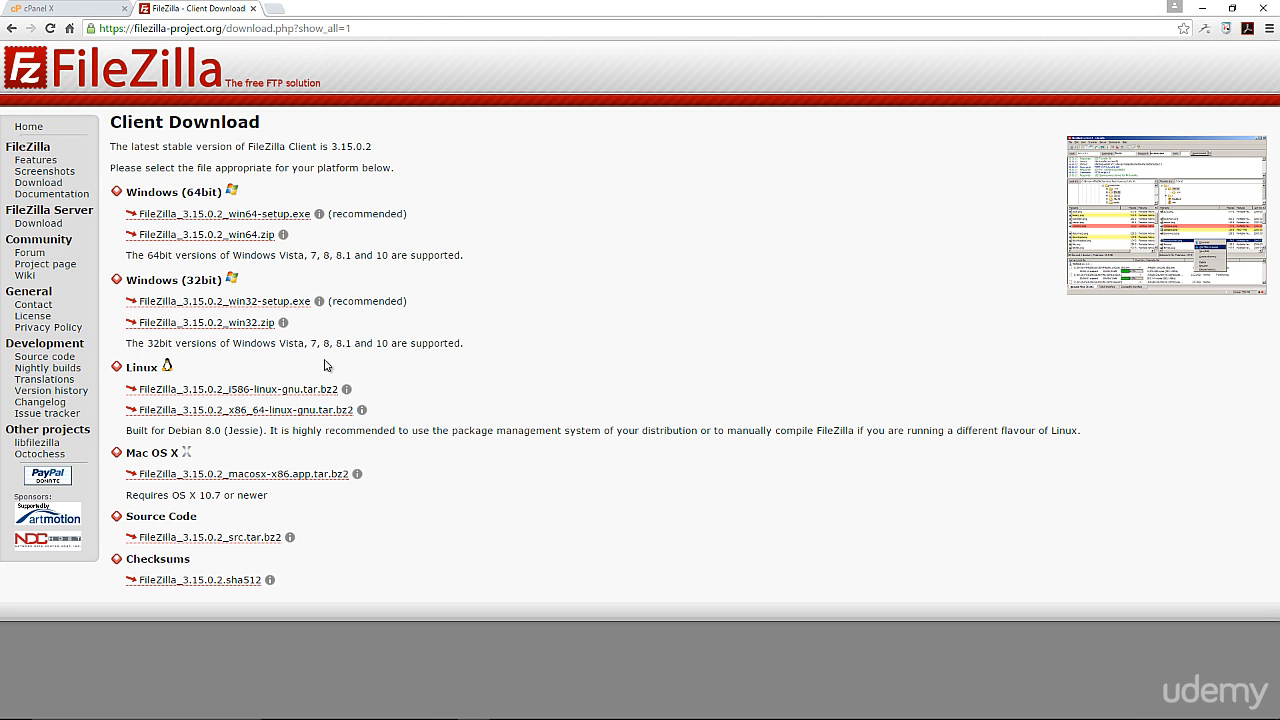
left_click(216, 216)
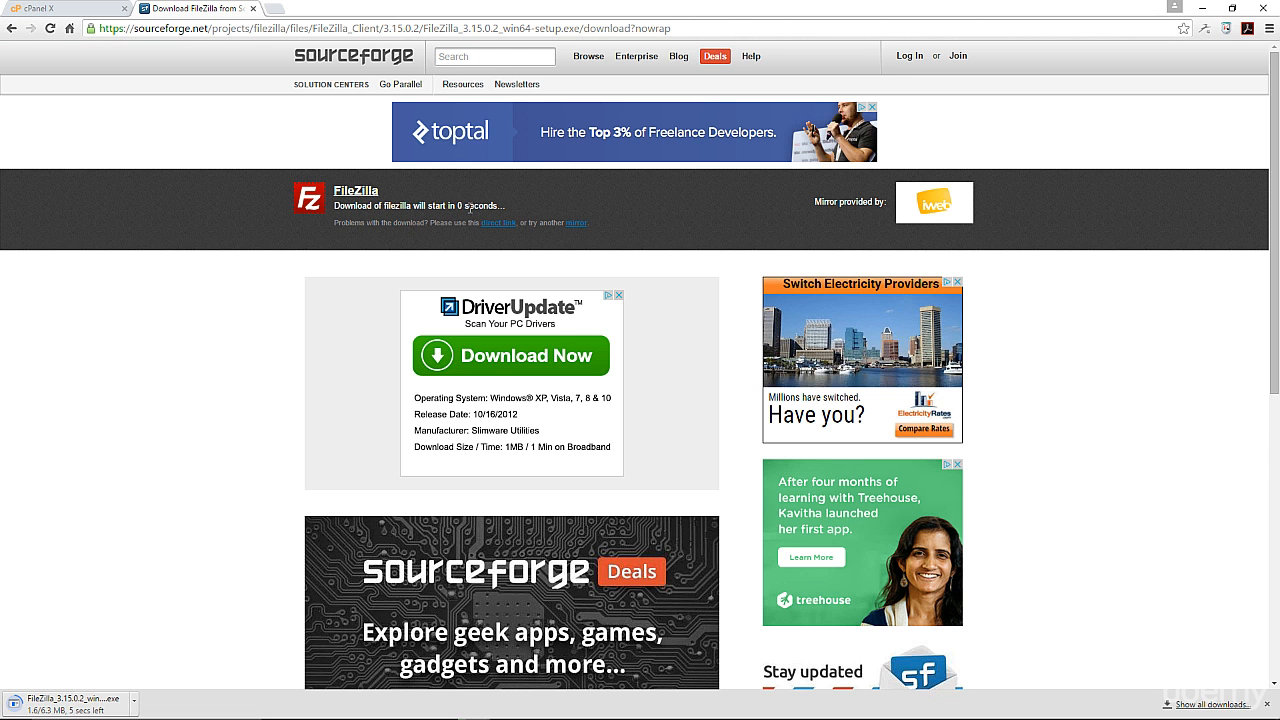
scroll(201, 511, "down", 1)
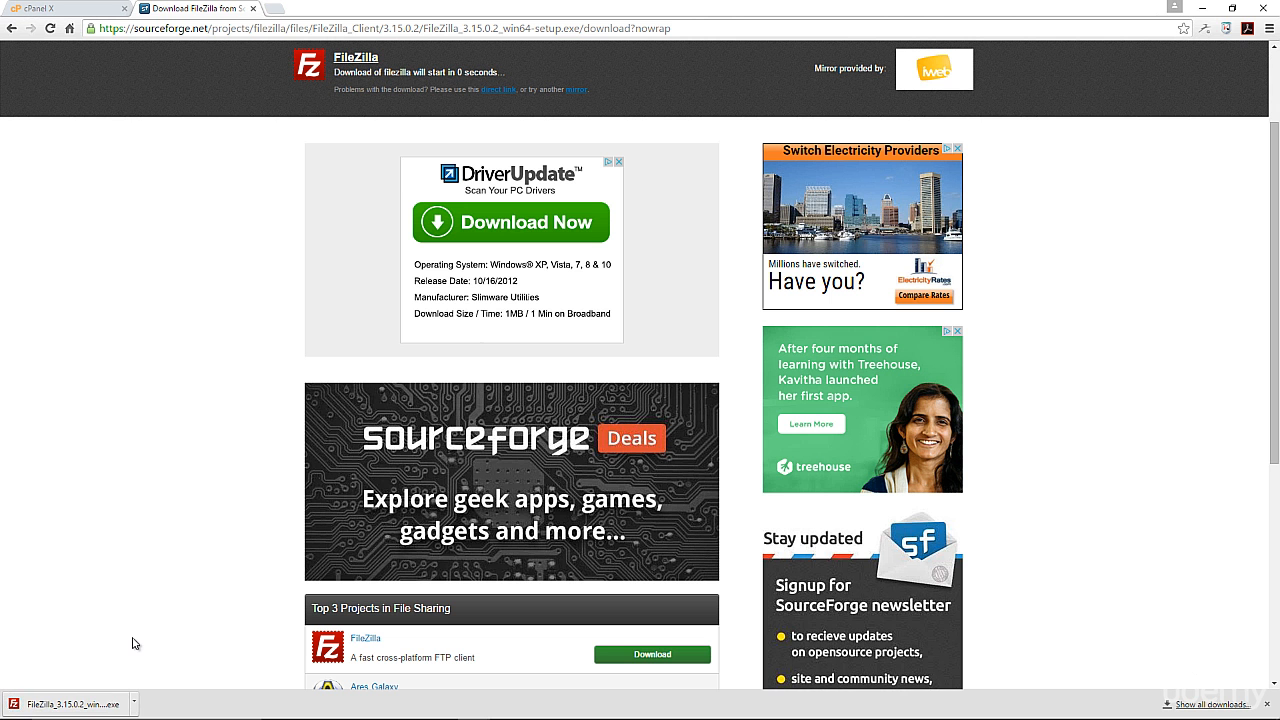
left_click(64, 706)
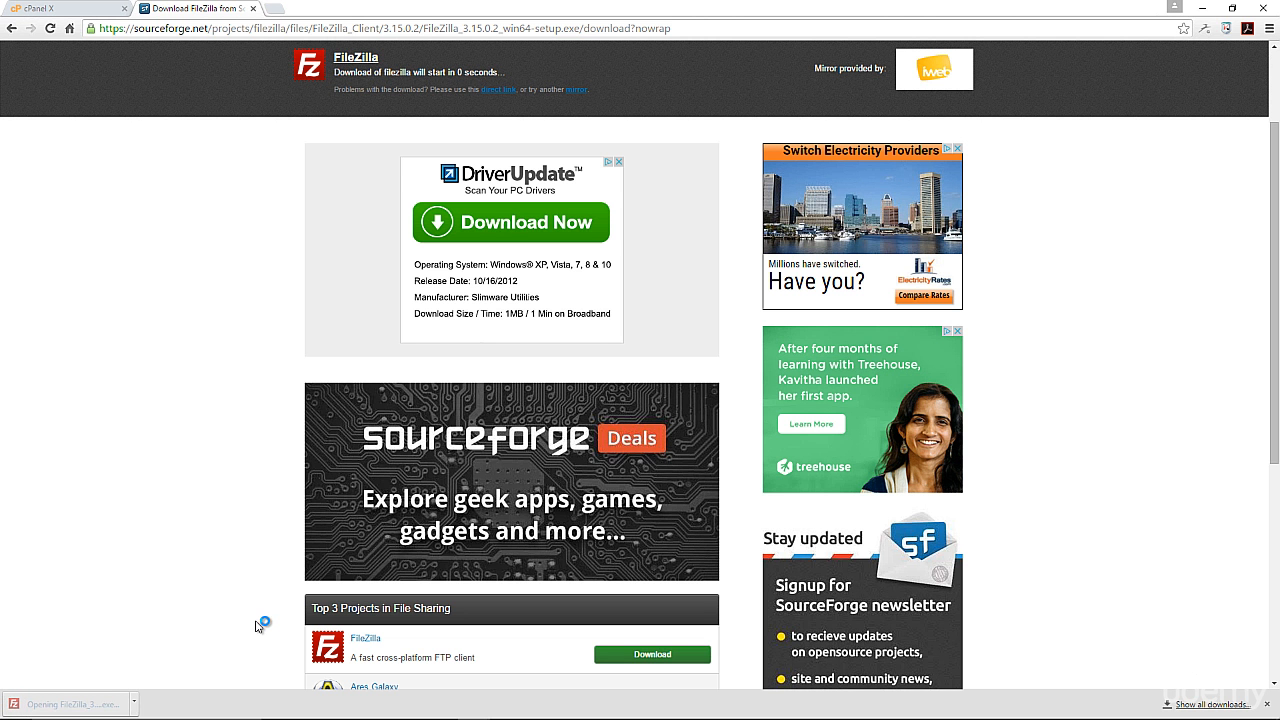
Step: Install FileZilla Client 3.15.0.2 for all users with default components and location, launching it at the end
left_click(712, 474)
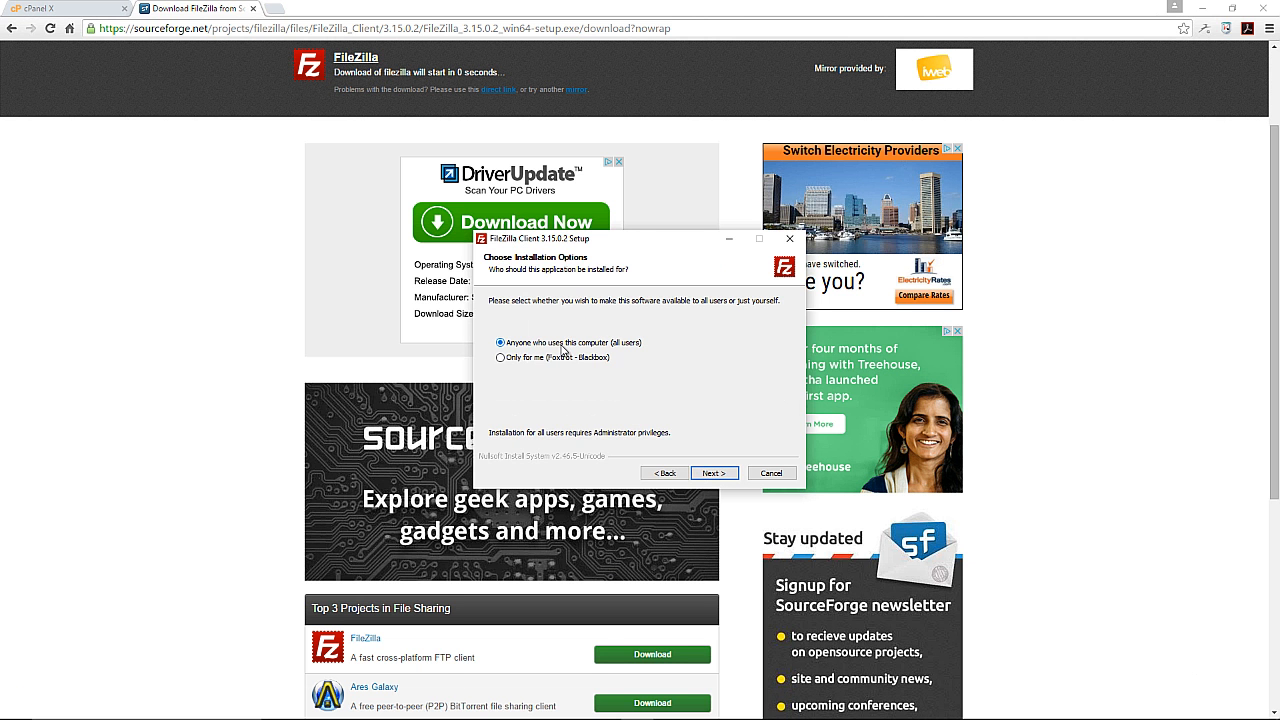
left_click(711, 475)
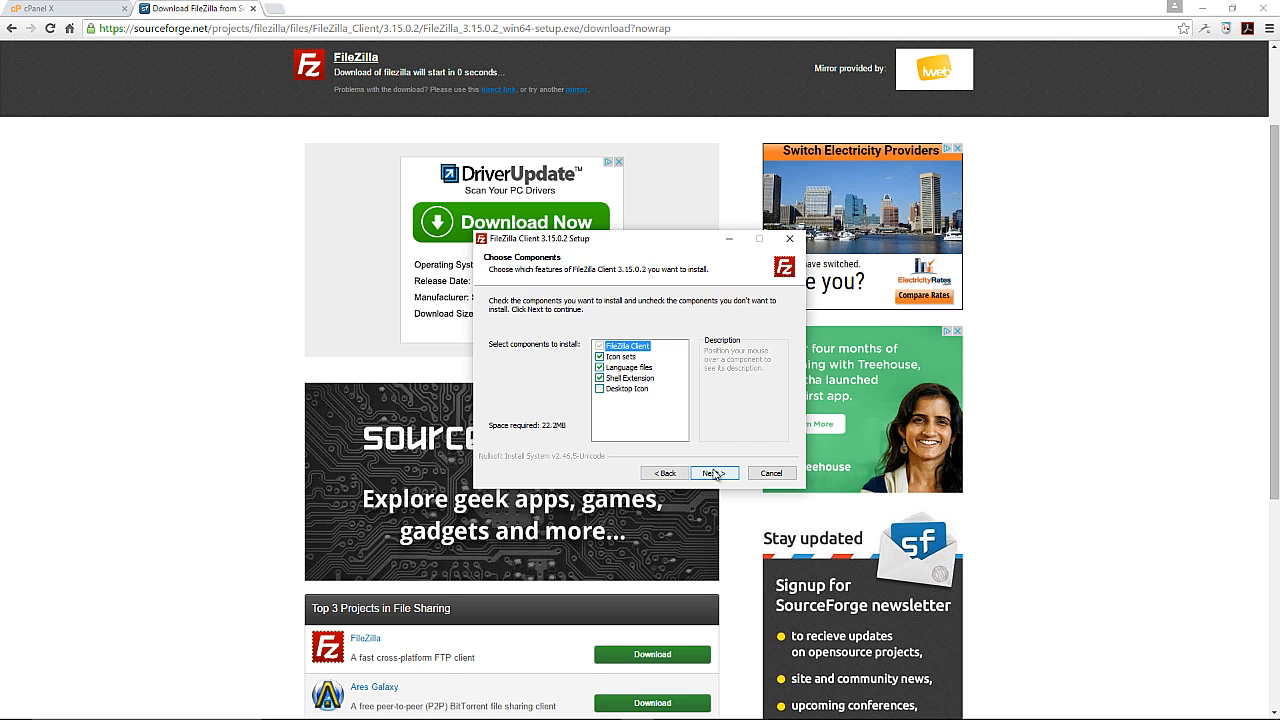
left_click(713, 474)
left_click(717, 476)
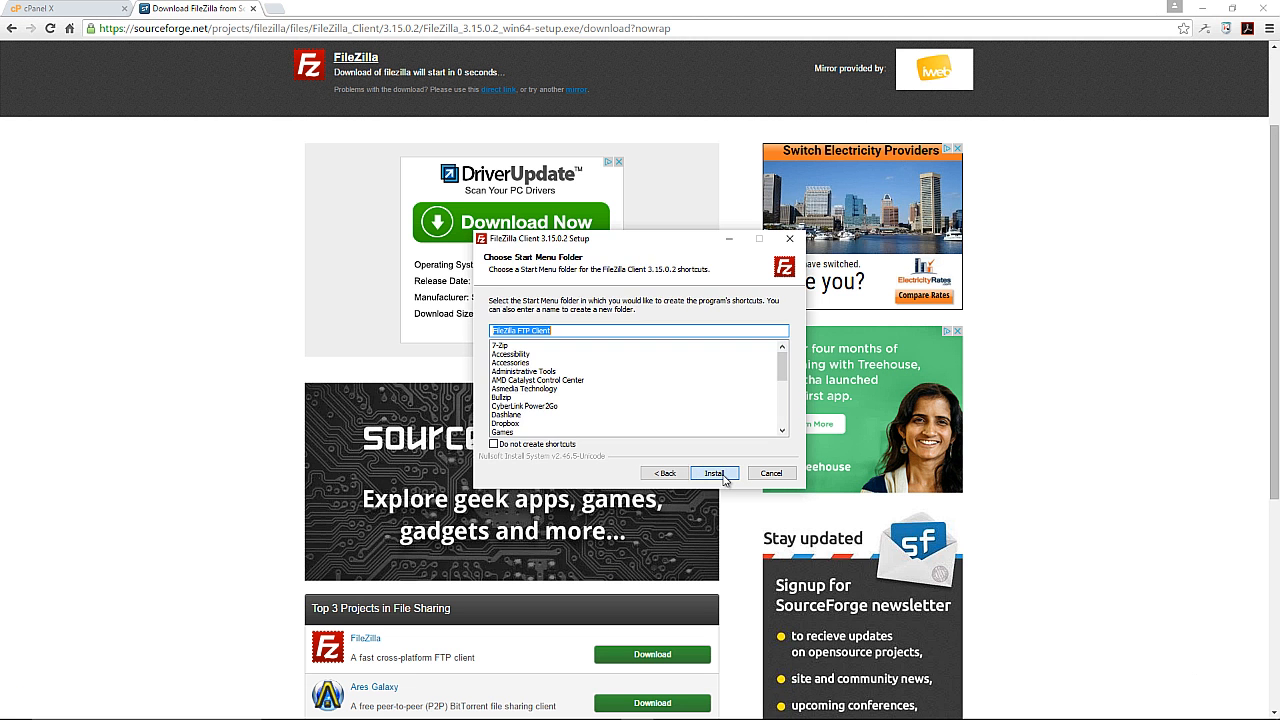
left_click(714, 474)
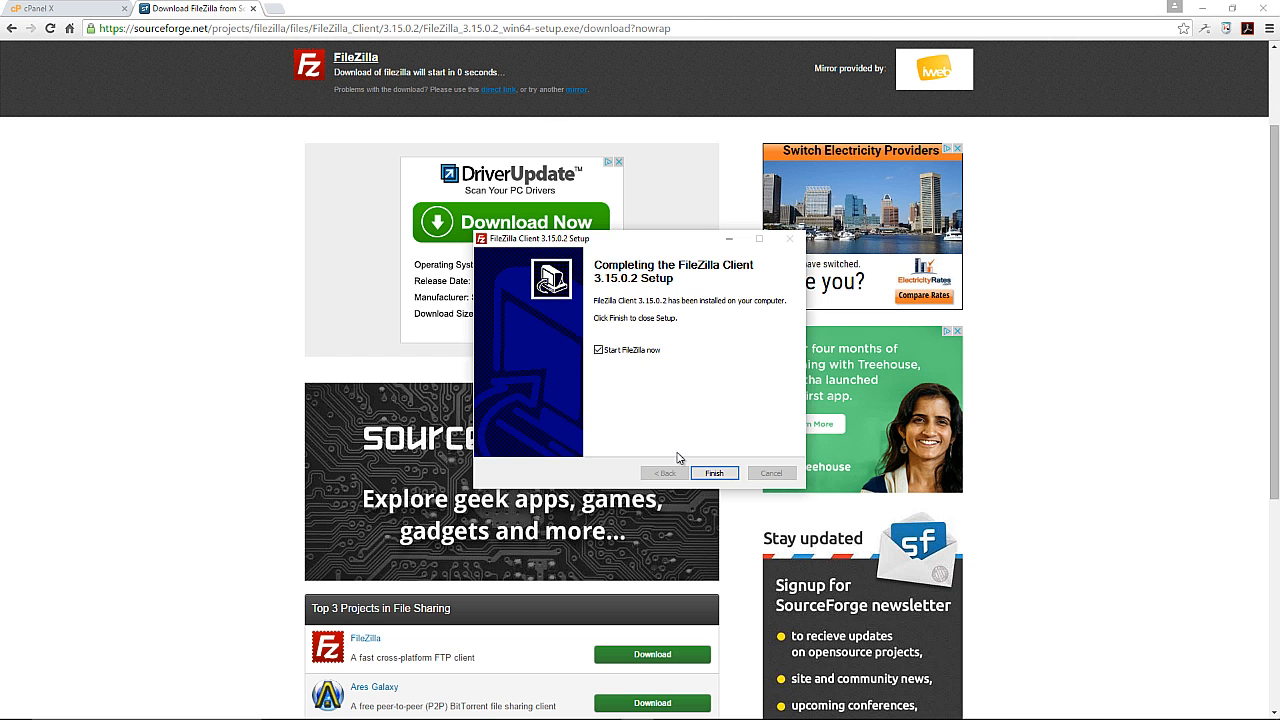
left_click(712, 473)
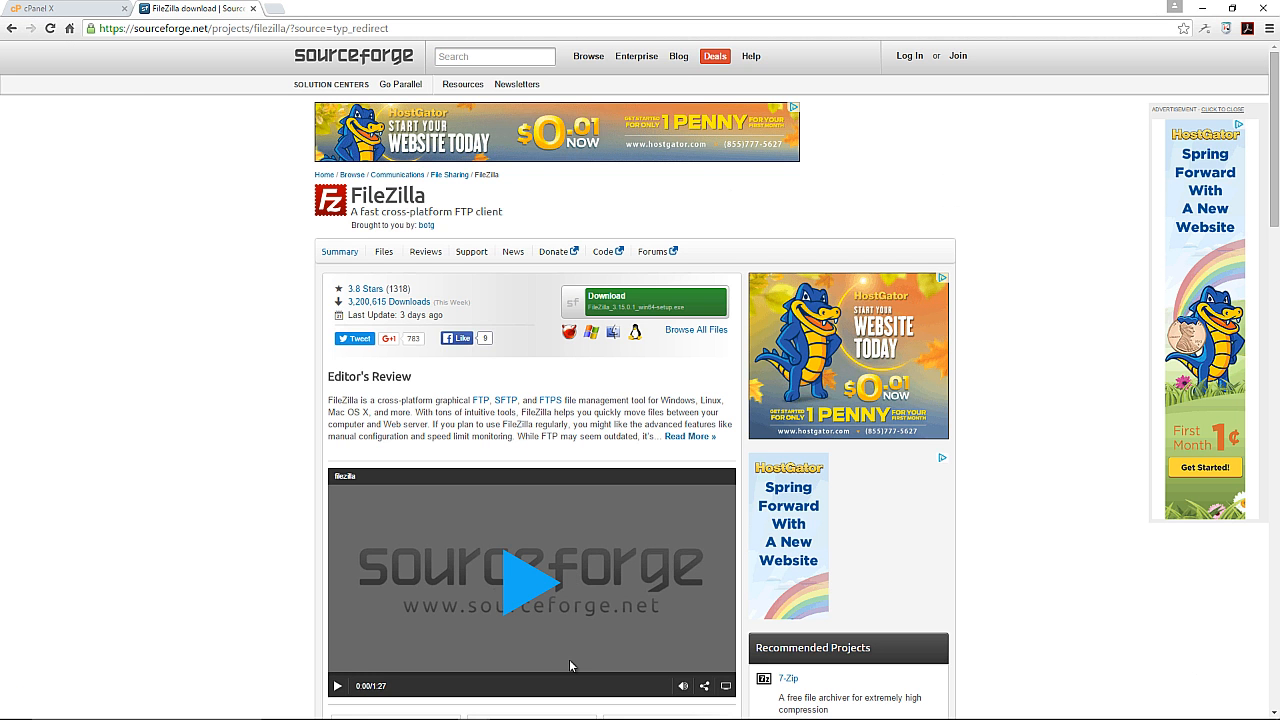
Step: Bring FileZilla to the front and check its empty Host, Username and Password quick-connect fields
mouse_move(650, 714)
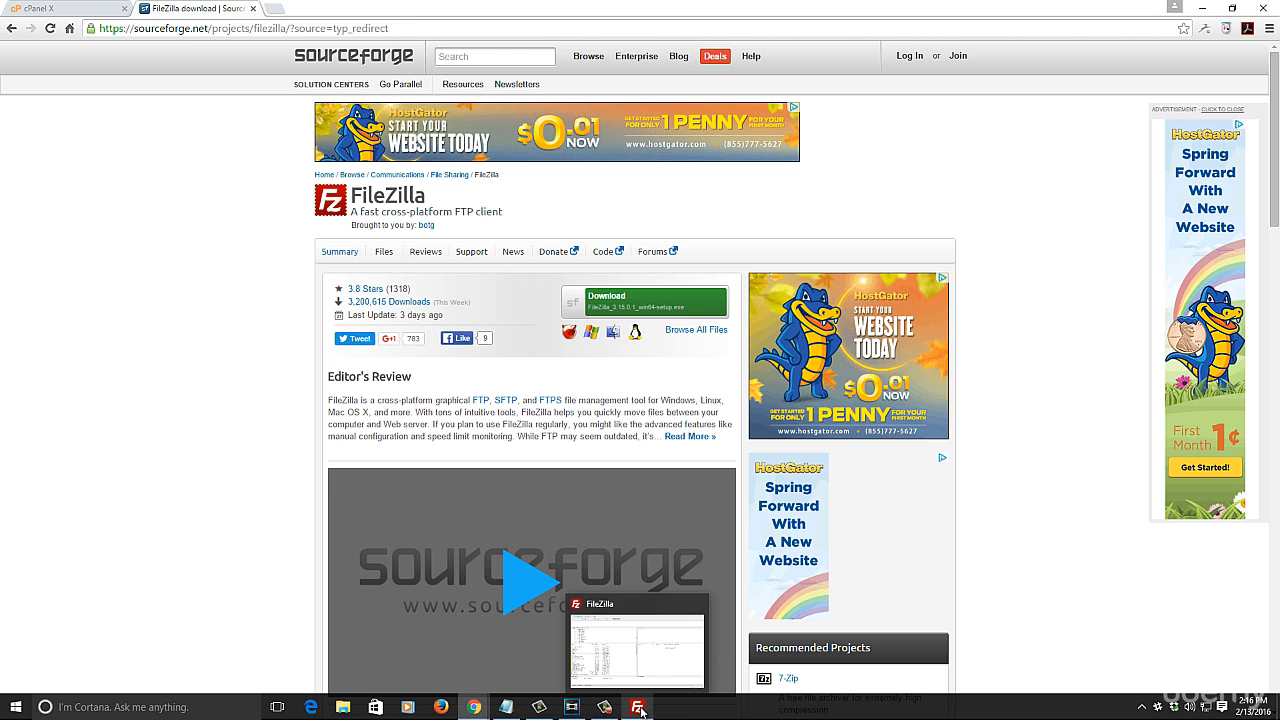
left_click(640, 708)
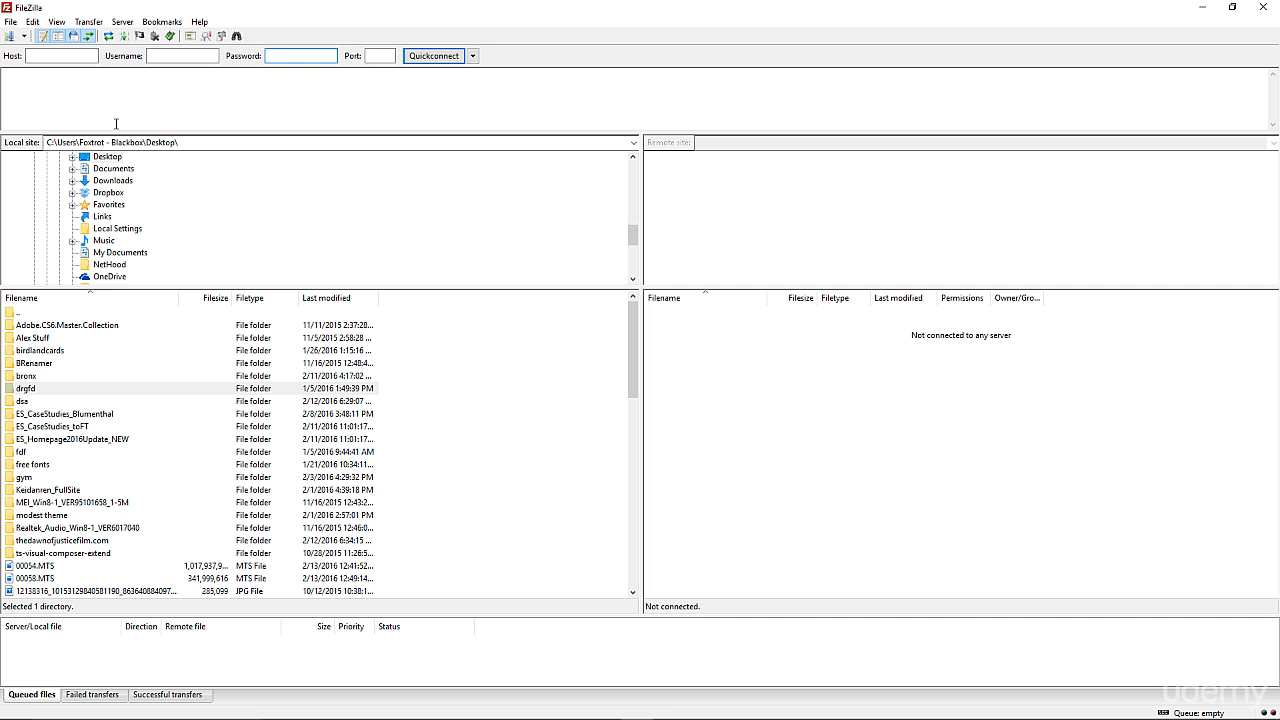
left_click(55, 56)
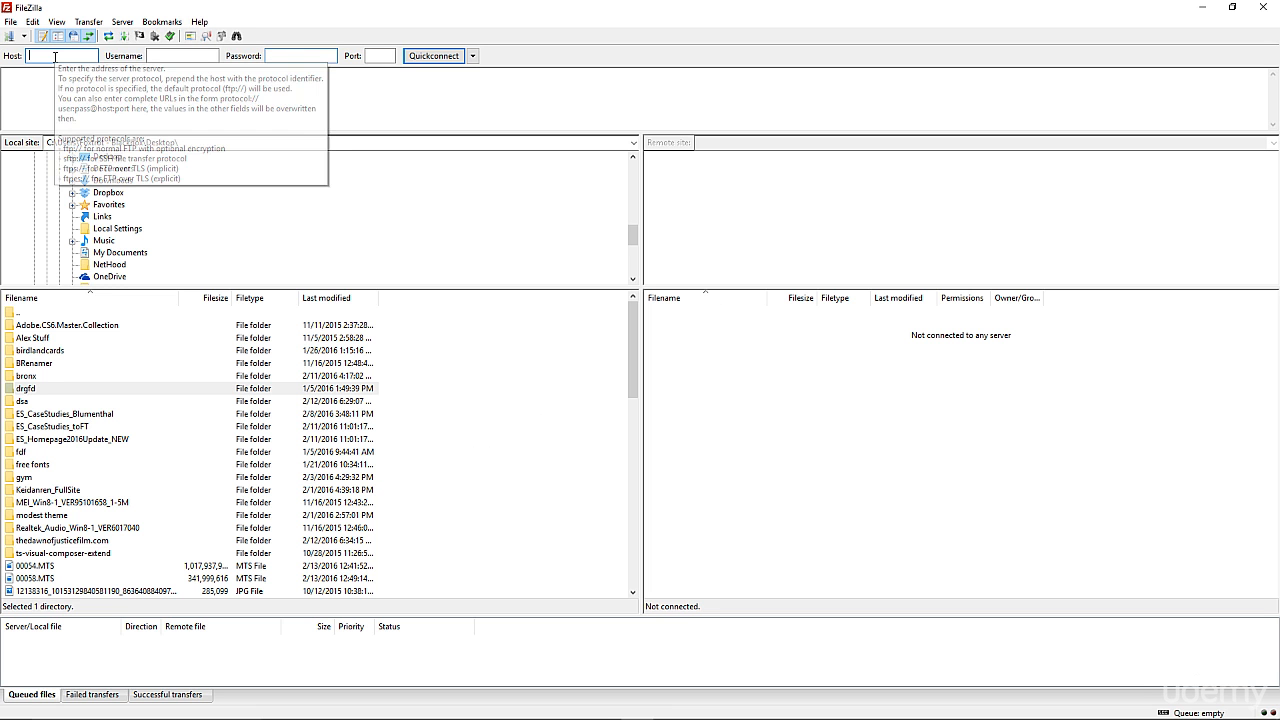
left_click(177, 57)
left_click(292, 57)
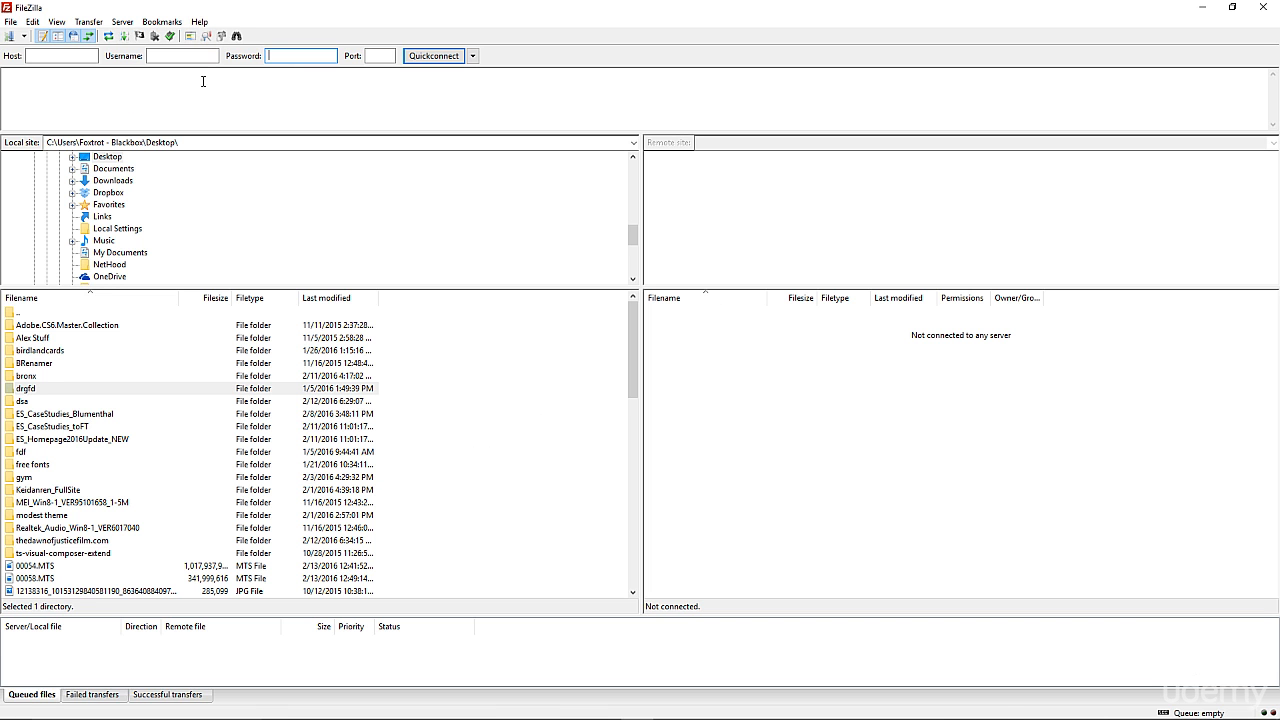
Step: Go back to Chrome's cPanel tab, open FTP Accounts from the Files section, and highlight the login's domain
mouse_move(467, 716)
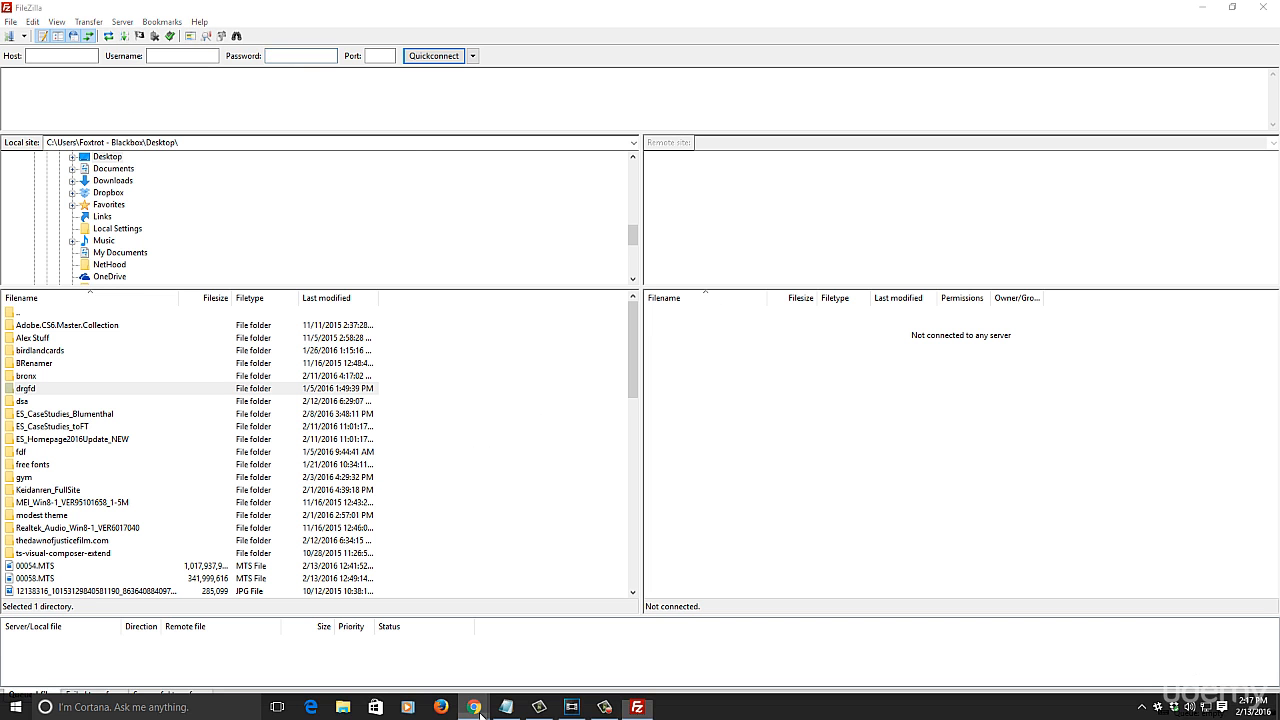
left_click(479, 712)
left_click(84, 9)
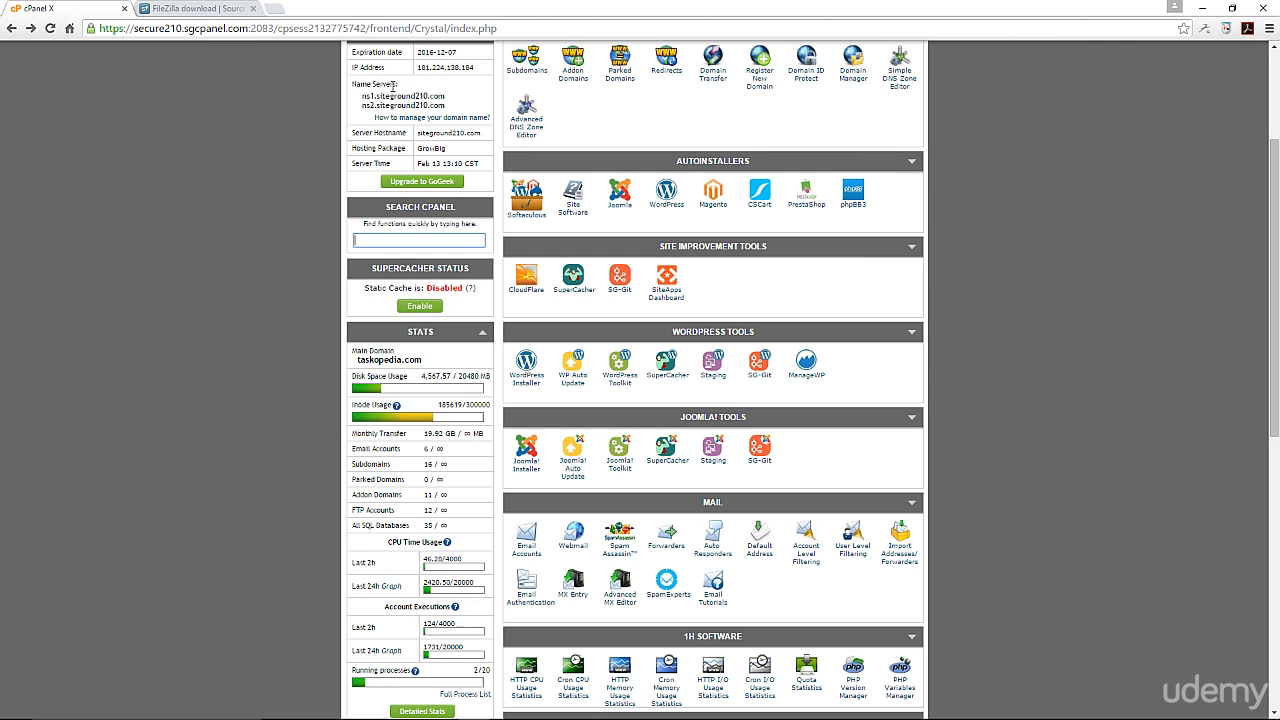
scroll(849, 396, "up", 2)
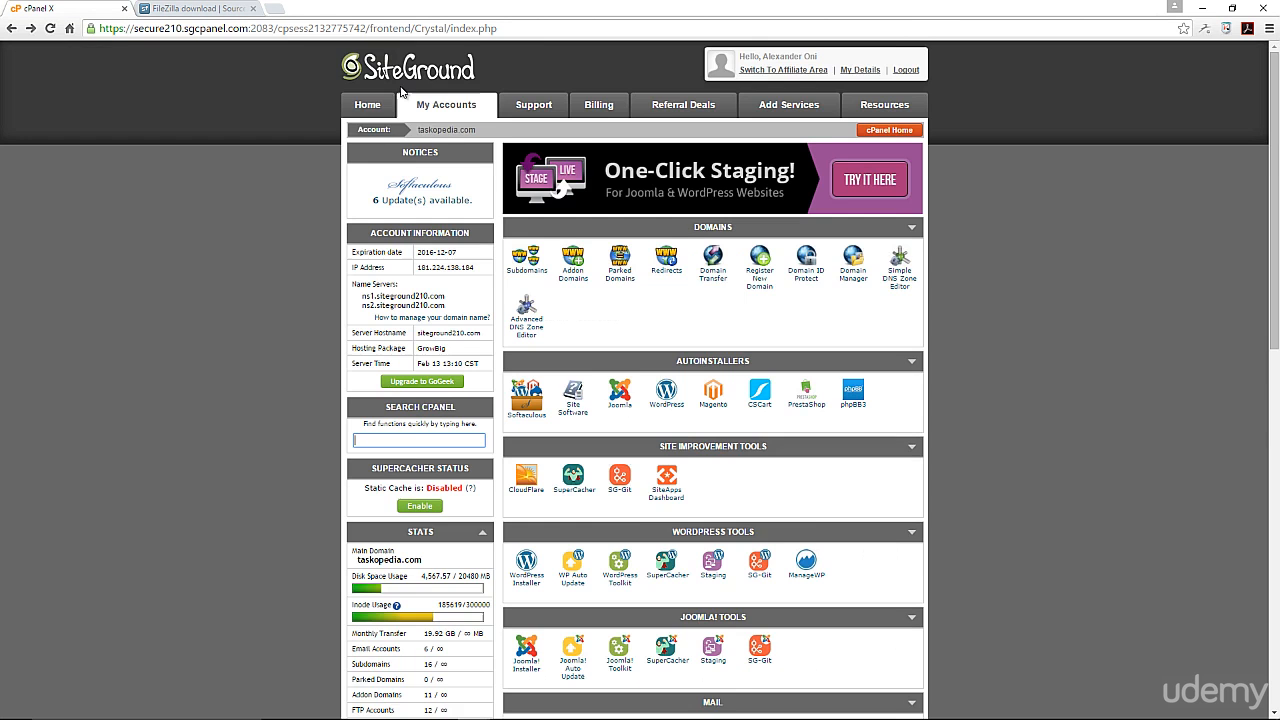
scroll(870, 375, "down", 1)
scroll(870, 375, "down", 1)
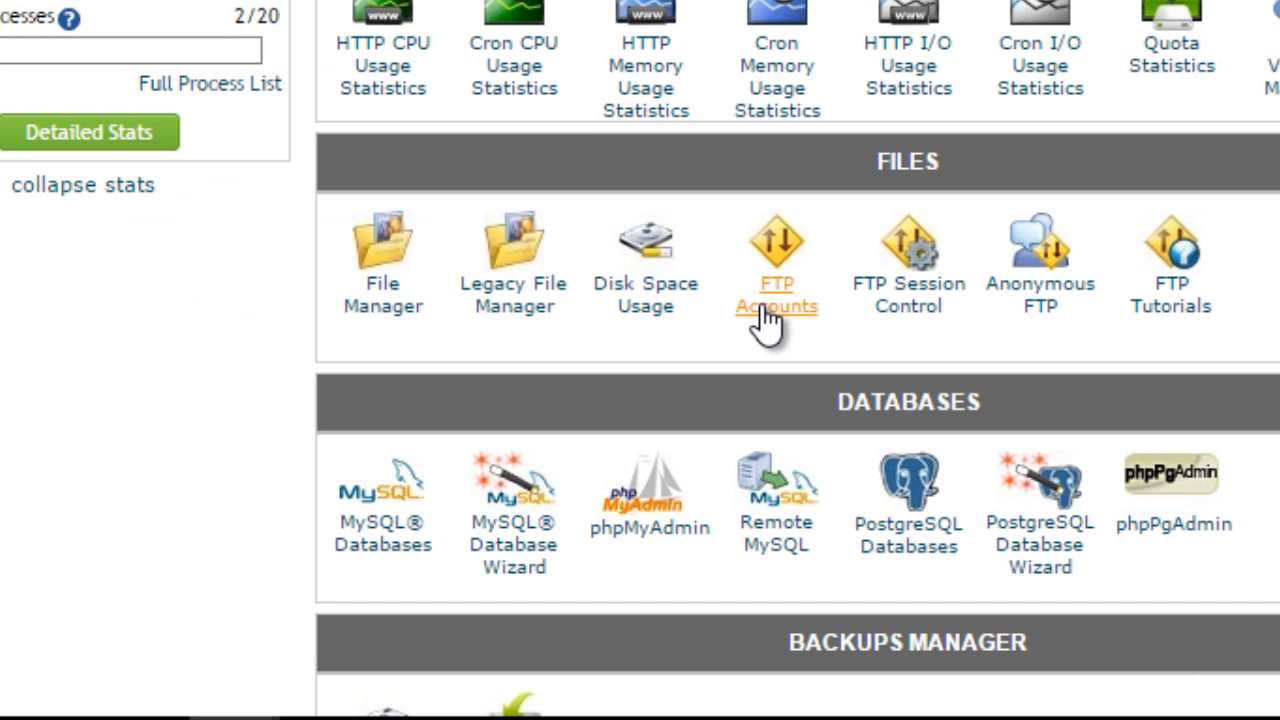
left_click(762, 312)
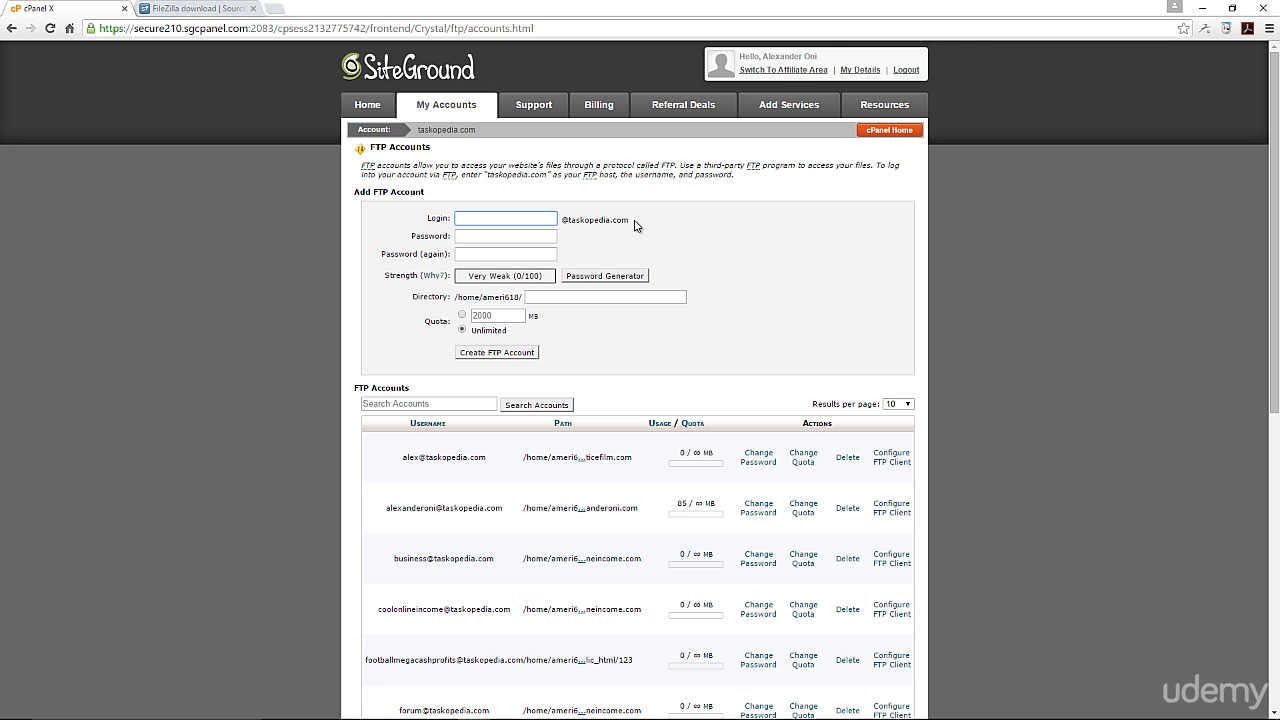
left_click_drag(635, 226, 572, 223)
Step: Enter the new FTP login name and type the account password into both password fields
left_click(497, 219)
type("rambo")
left_click(501, 240)
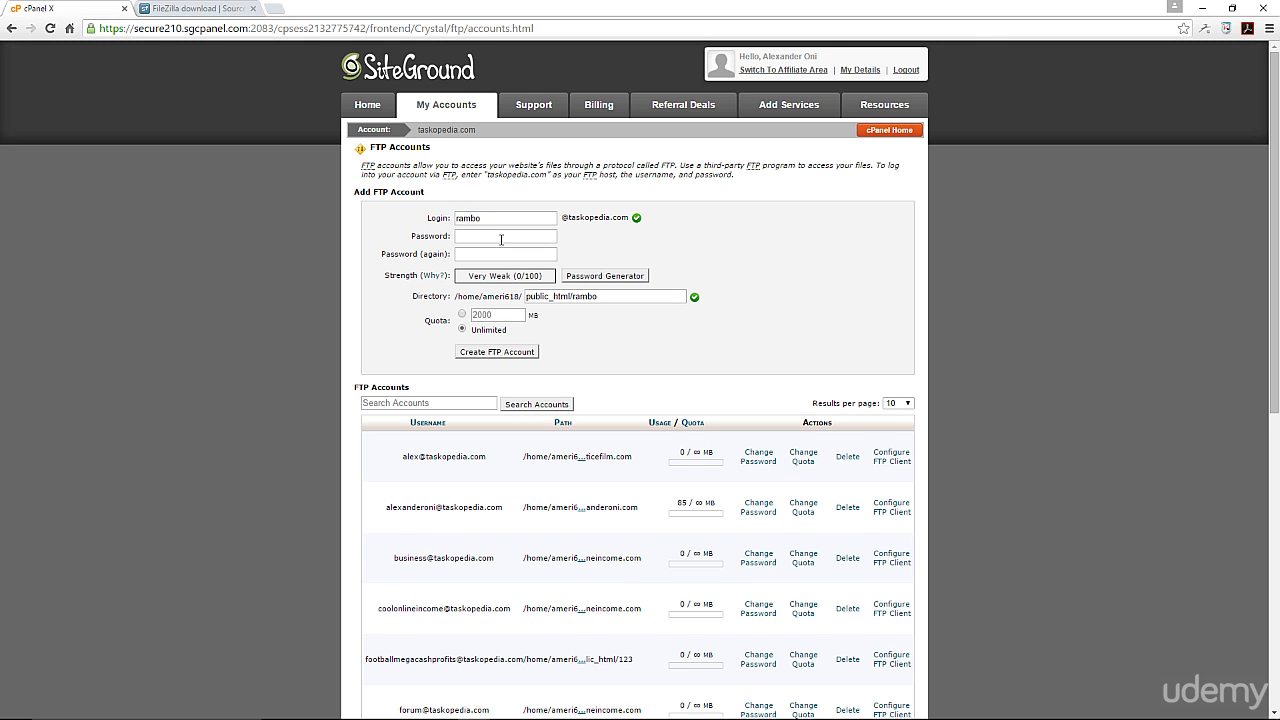
left_click(501, 240)
type("a")
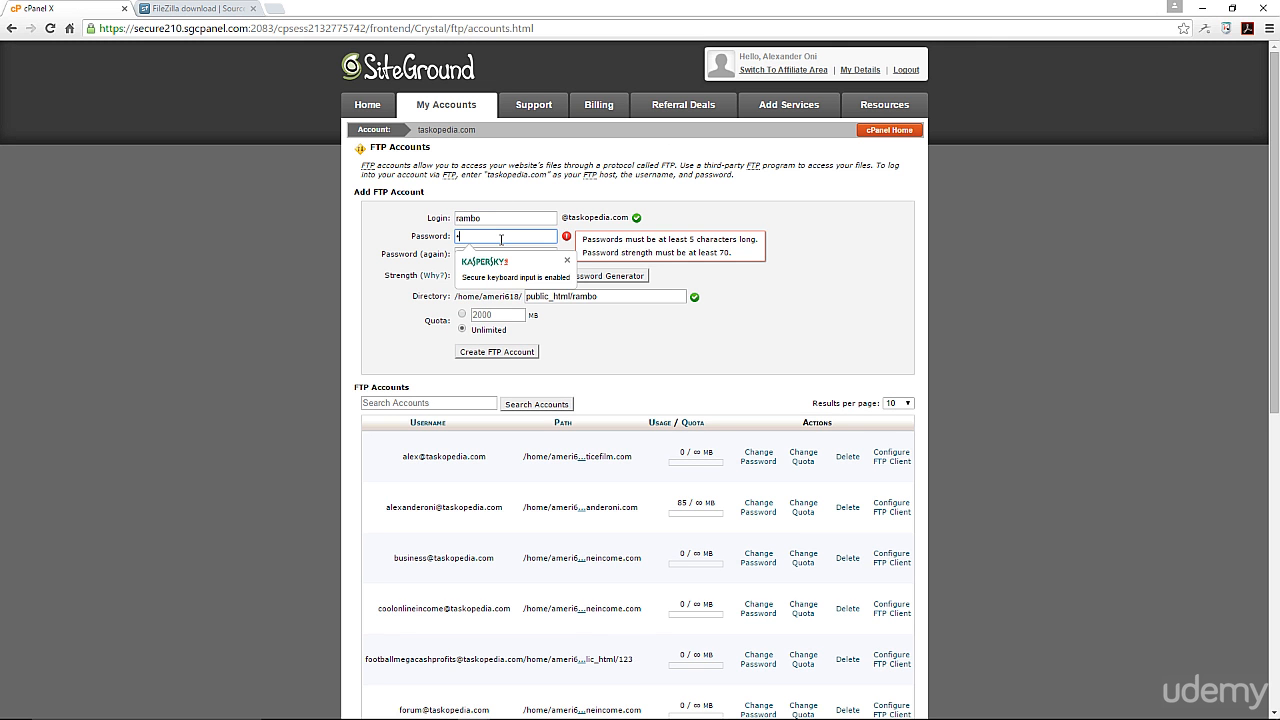
type("aaaaaa")
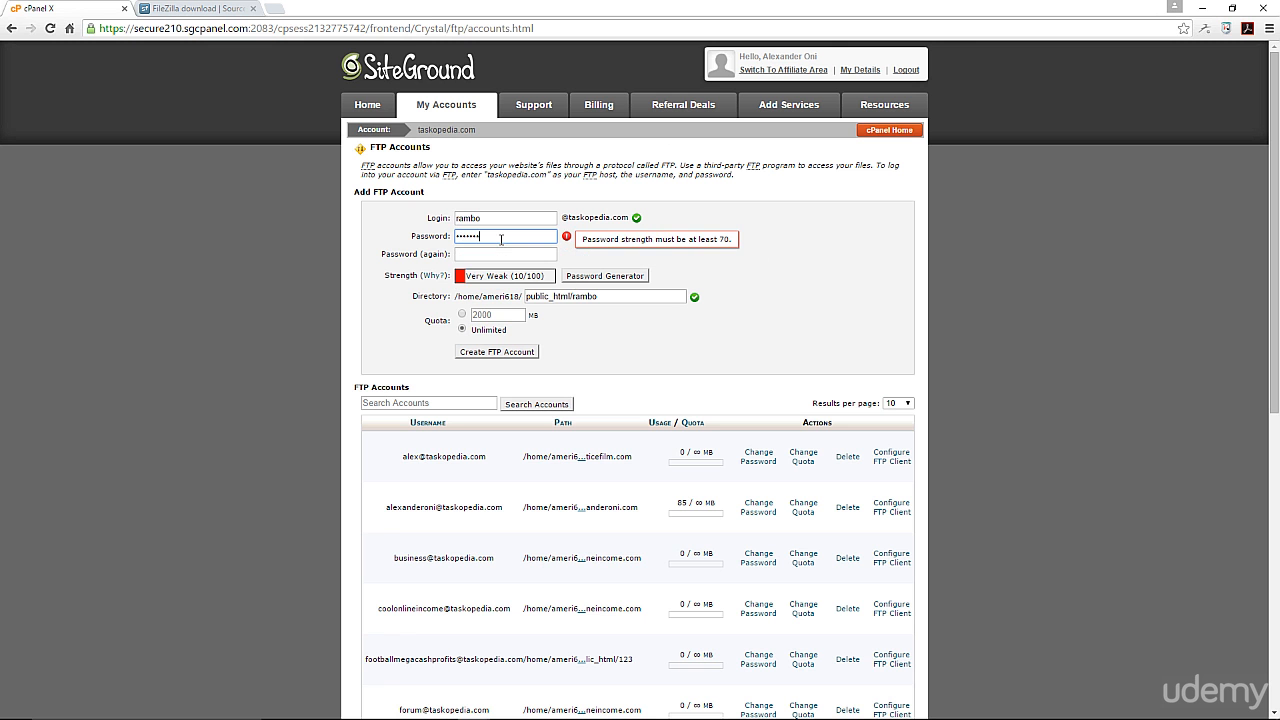
type("aaaaaa")
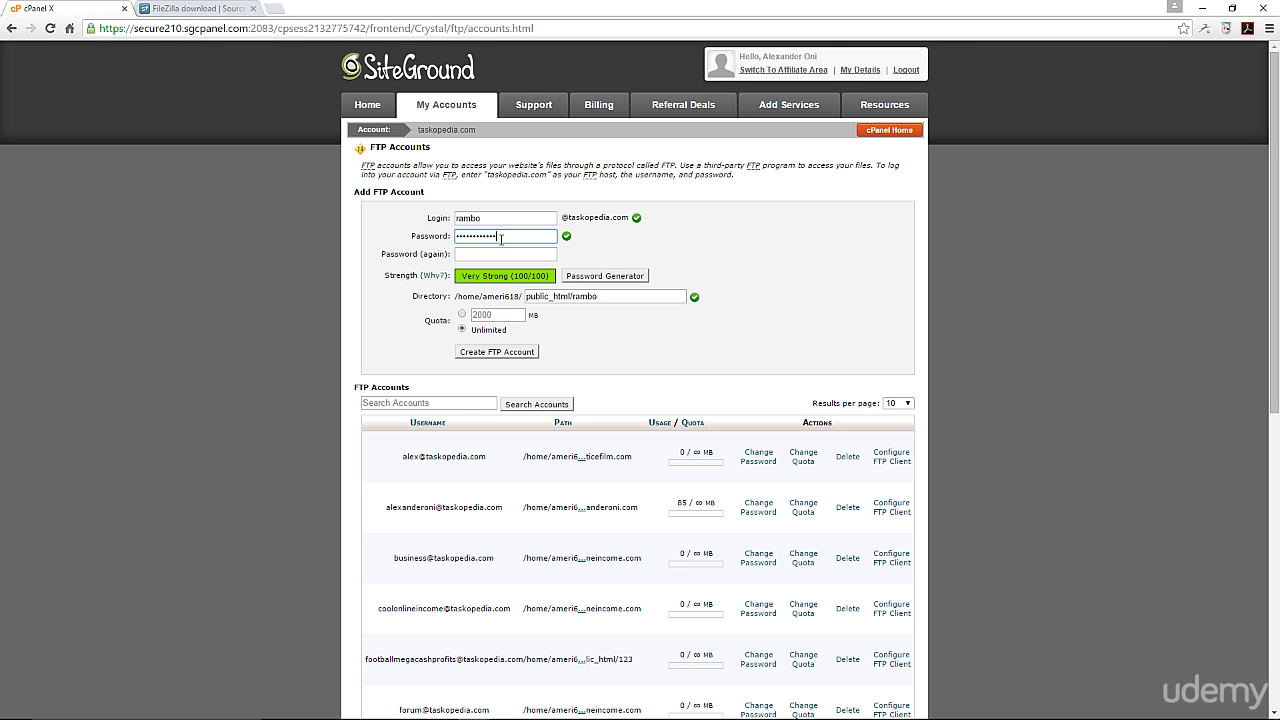
left_click(506, 254)
type("a")
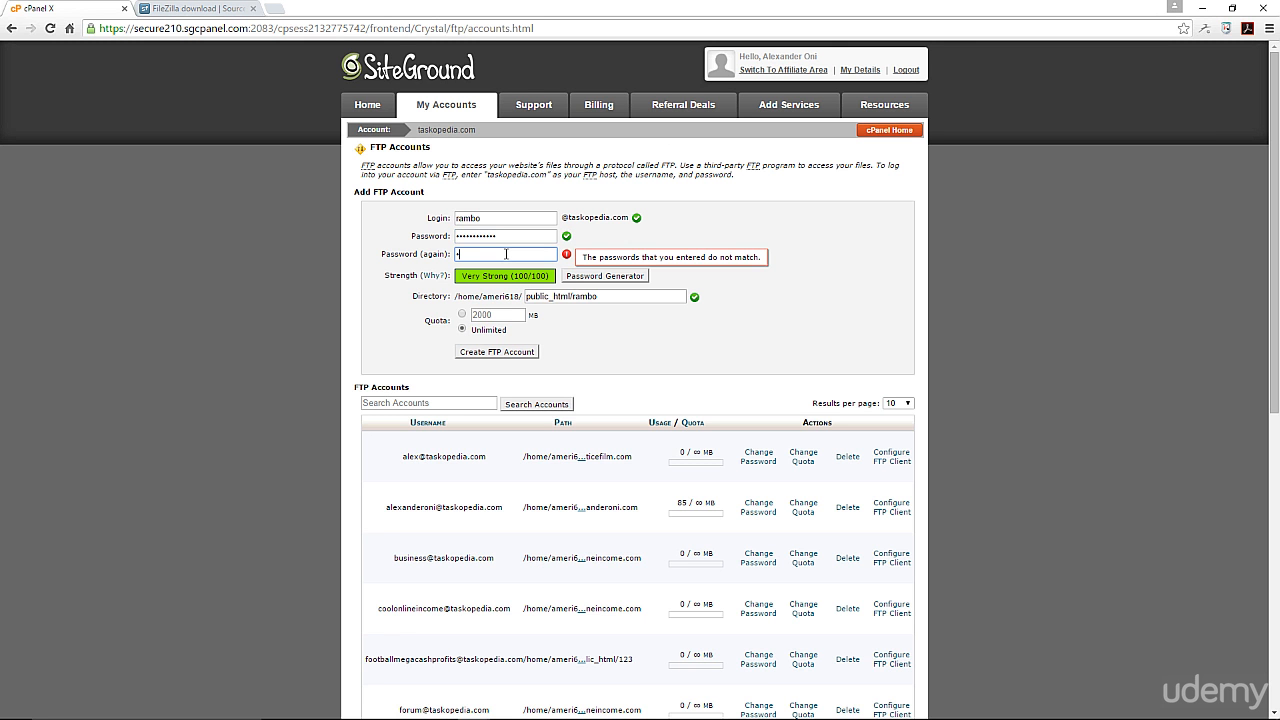
type("aaaaaaaaaaaa")
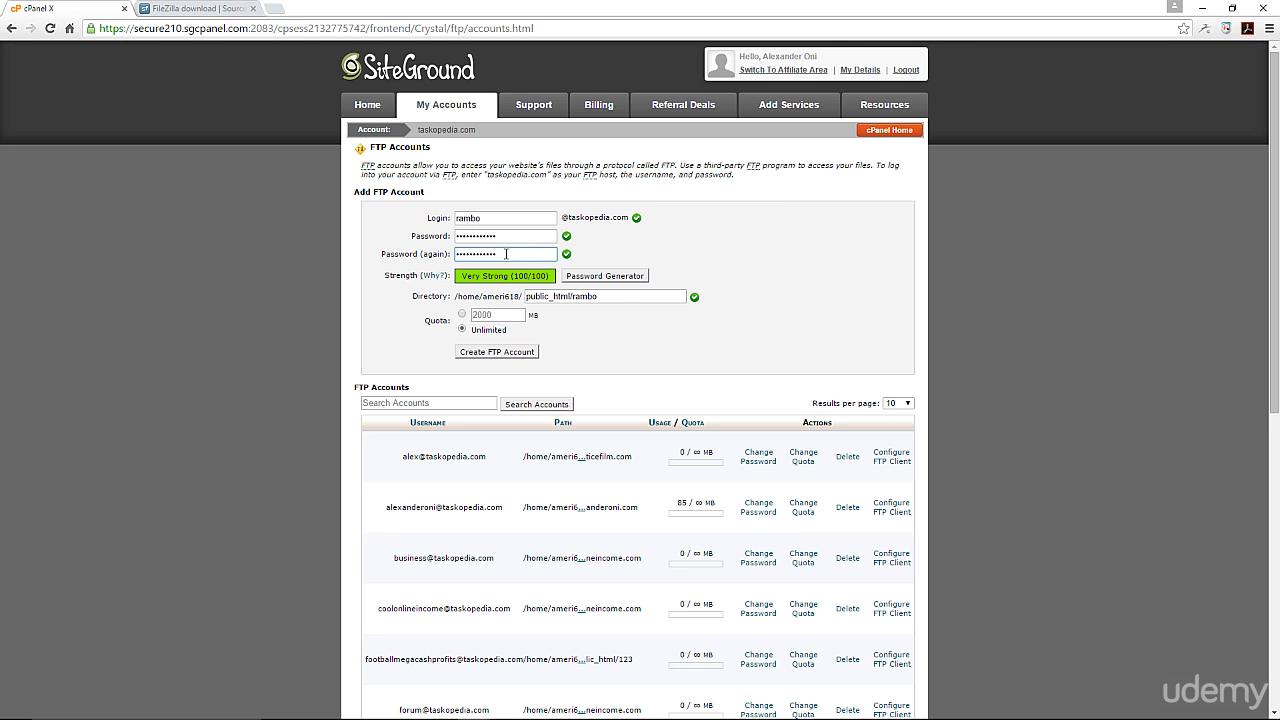
Step: Trim the Directory path to public_html/ by deleting the auto-filled subfolder
left_click(624, 297)
left_click_drag(606, 299, 572, 299)
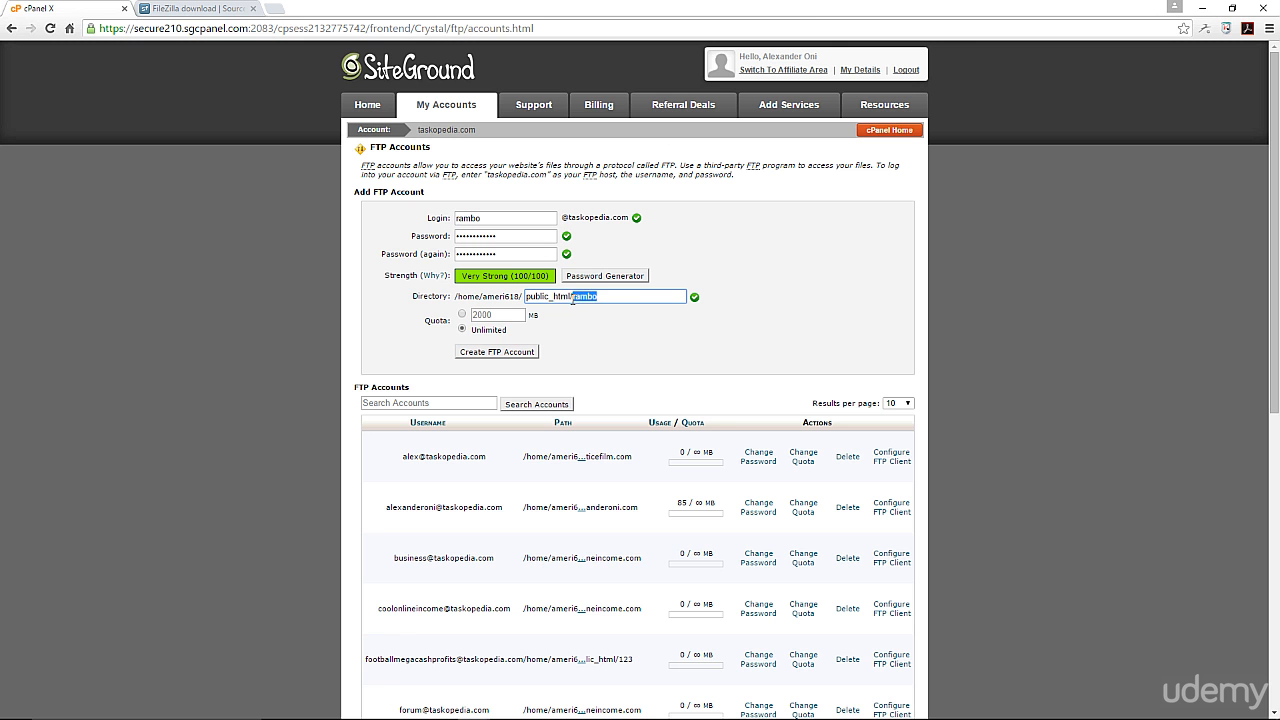
key("BackSpace")
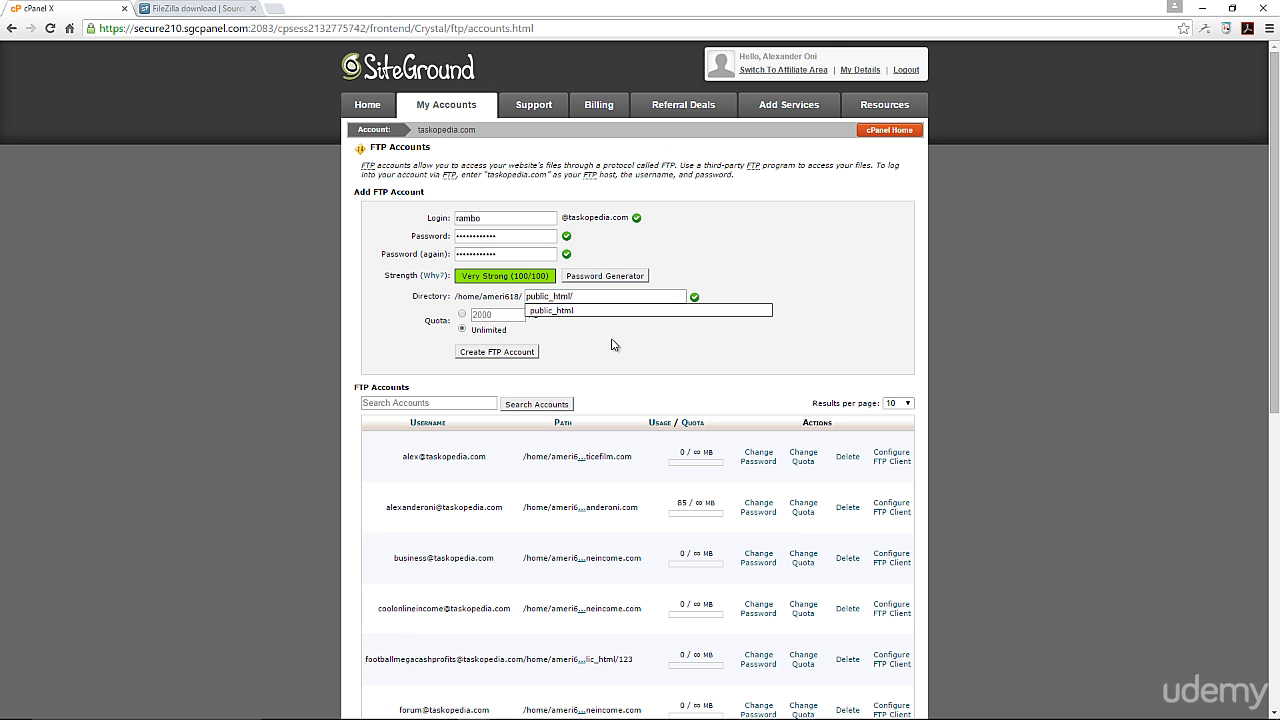
left_click(614, 345)
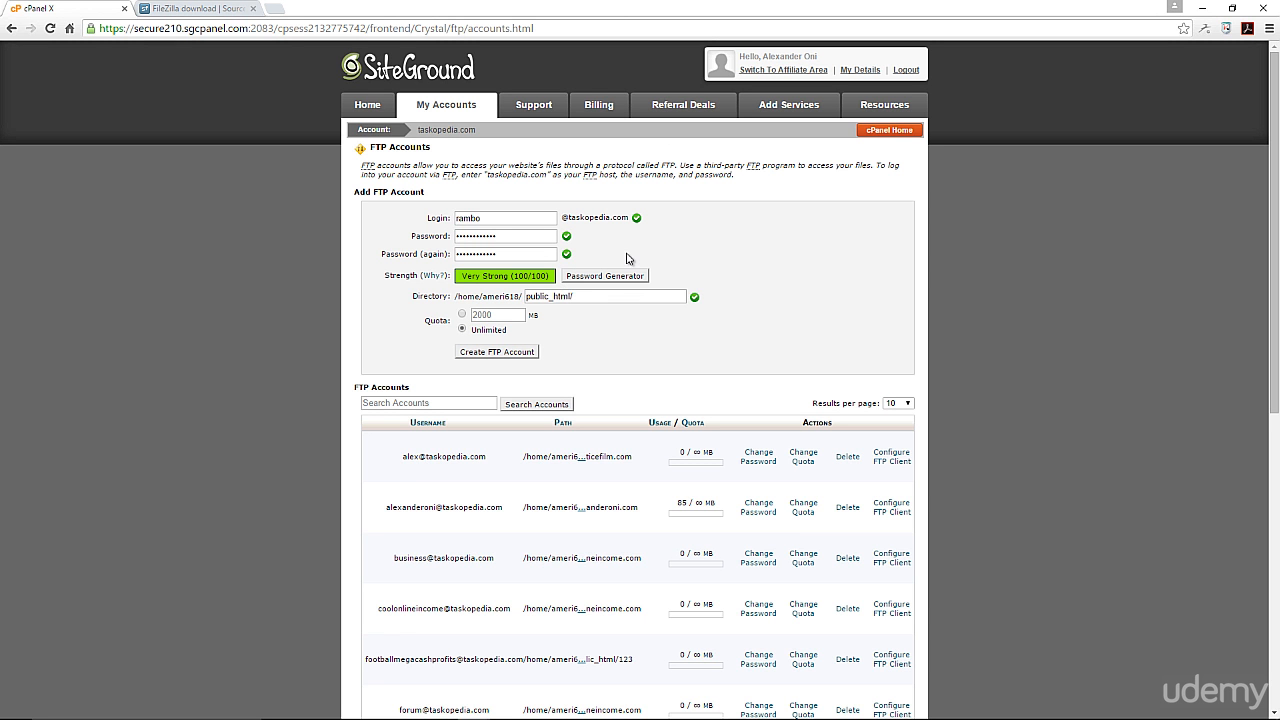
double_click(502, 220)
Step: Create the FTP account for public_html/, decline Dashlane's password save, and return to FileZilla
left_click(578, 300)
scroll(565, 353, "down", 1)
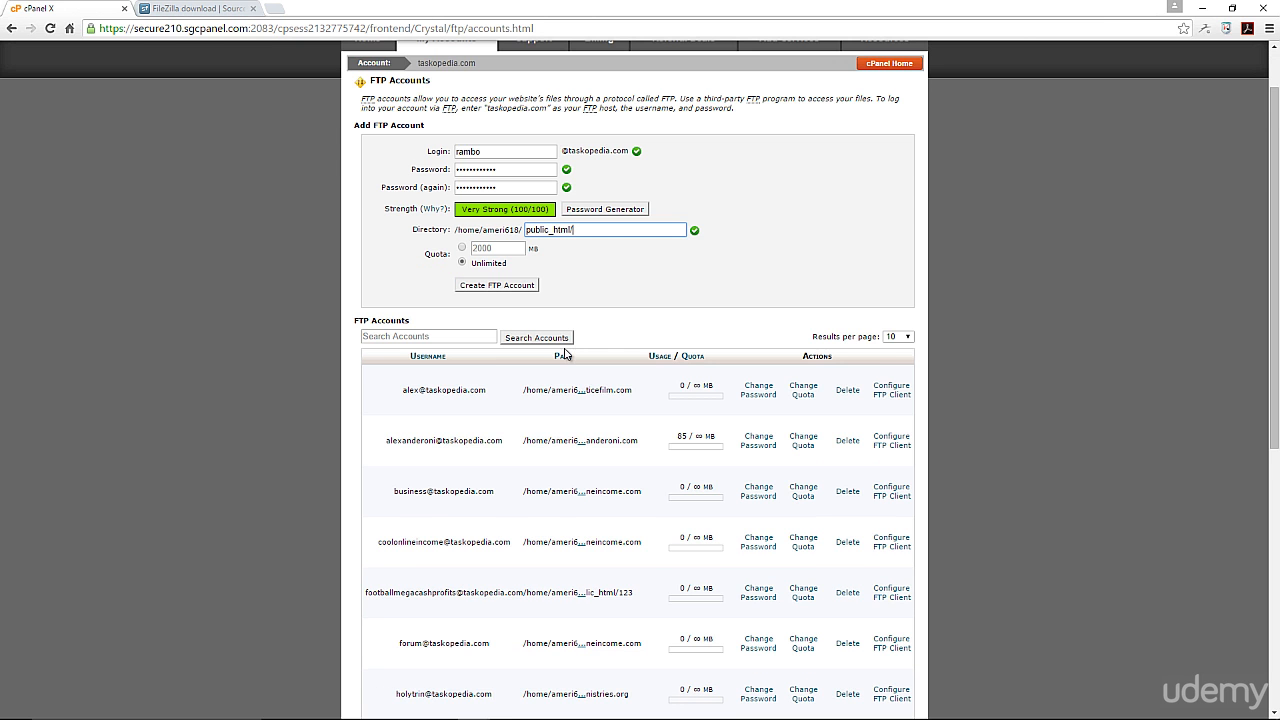
left_click(499, 285)
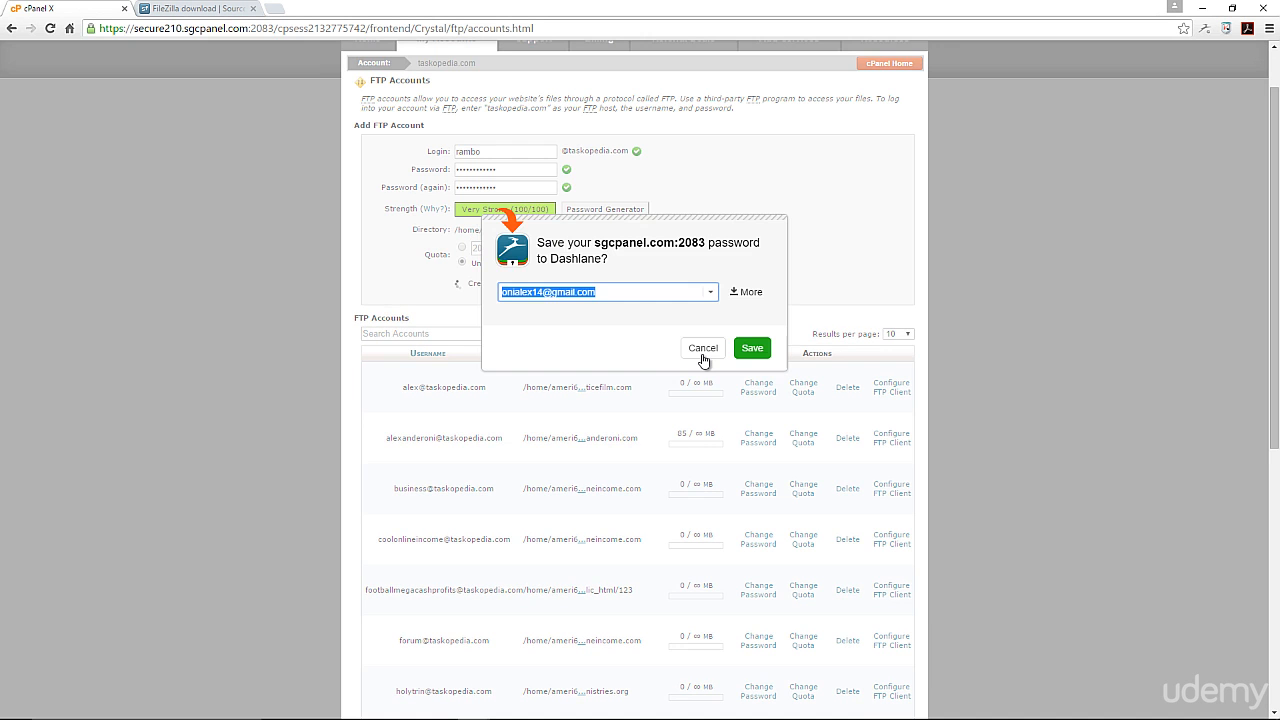
left_click(703, 348)
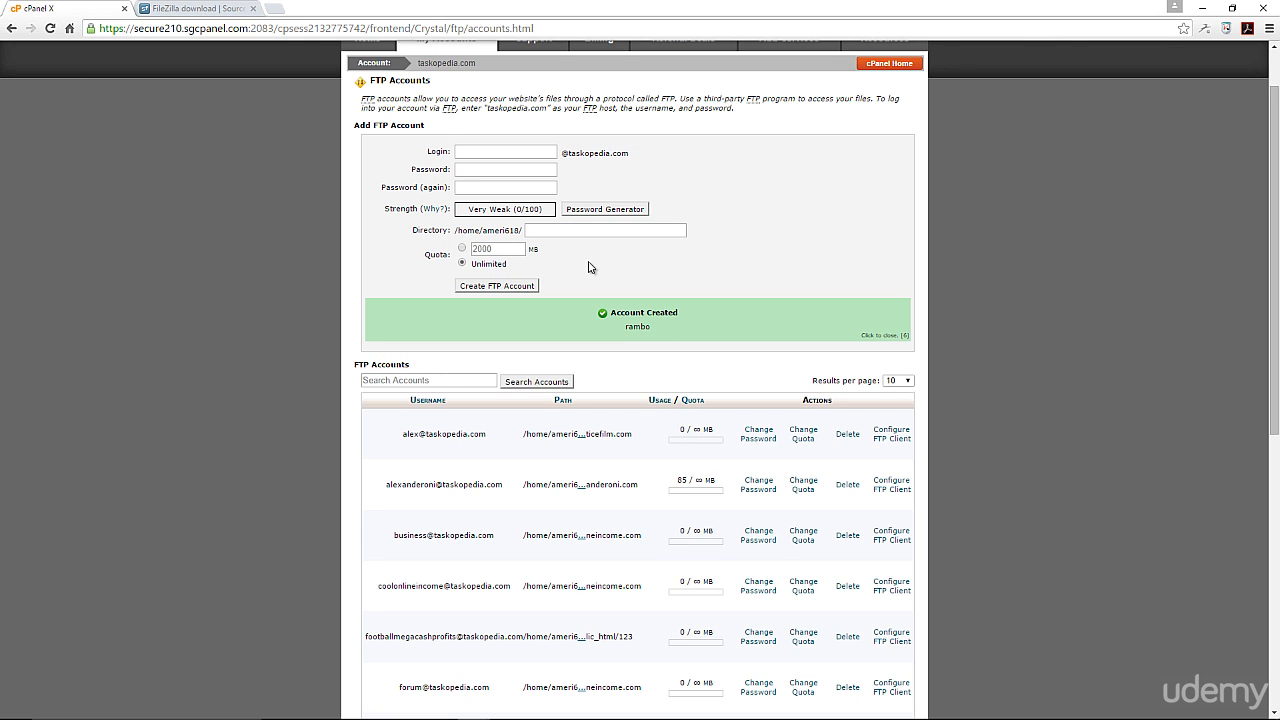
mouse_move(590, 710)
left_click(637, 707)
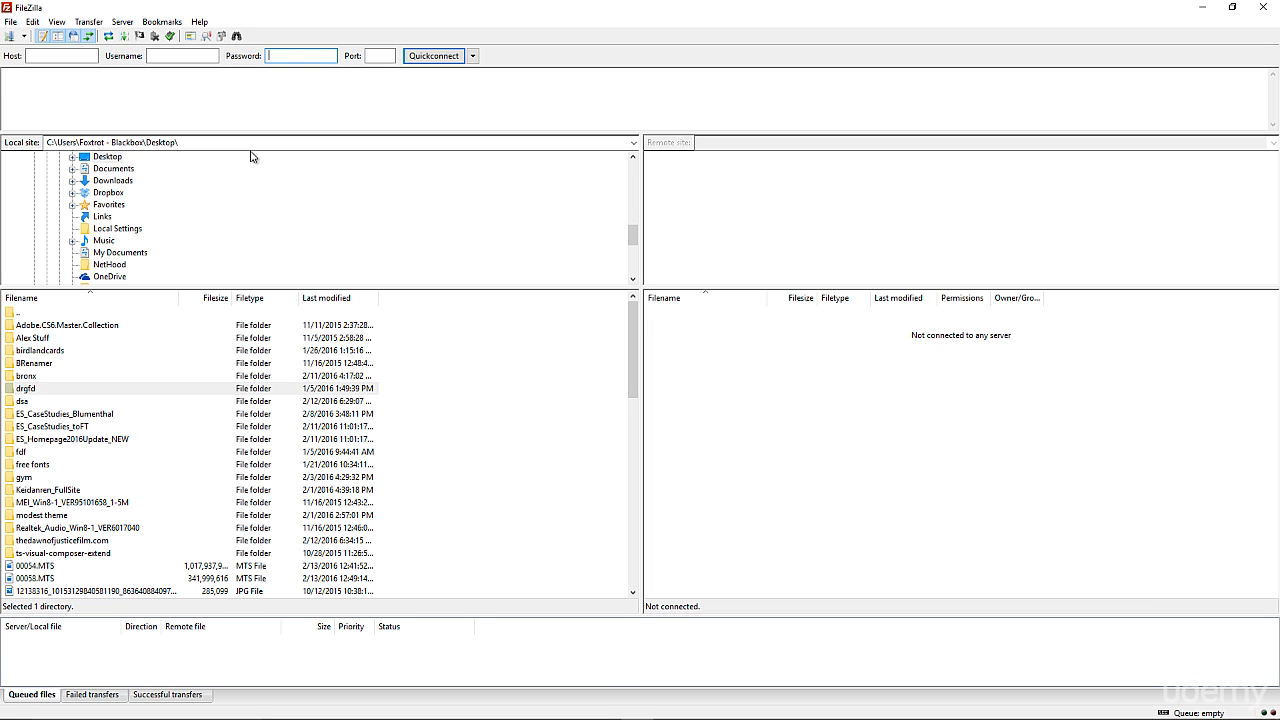
Step: Enter host taskopedia.com plus the new FTP account's username and password in the quick-connect bar
left_click(72, 57)
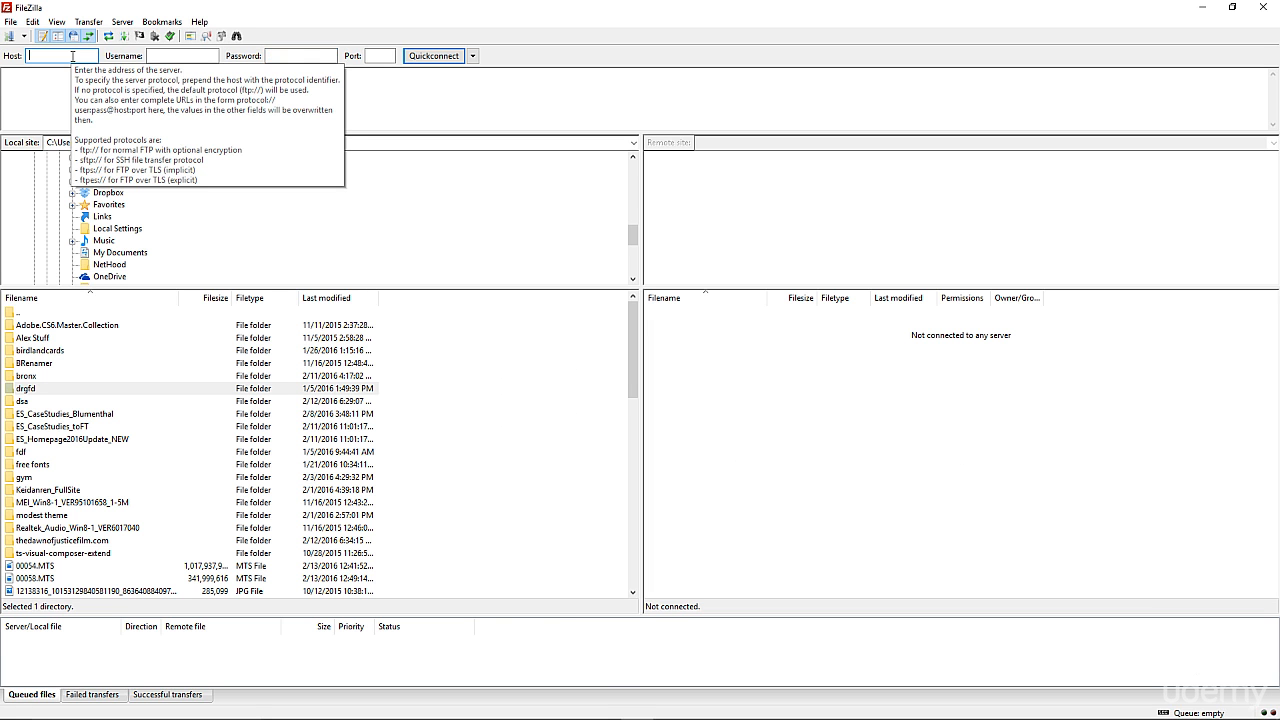
type("tes")
type("ko")
type("pe")
type("dia")
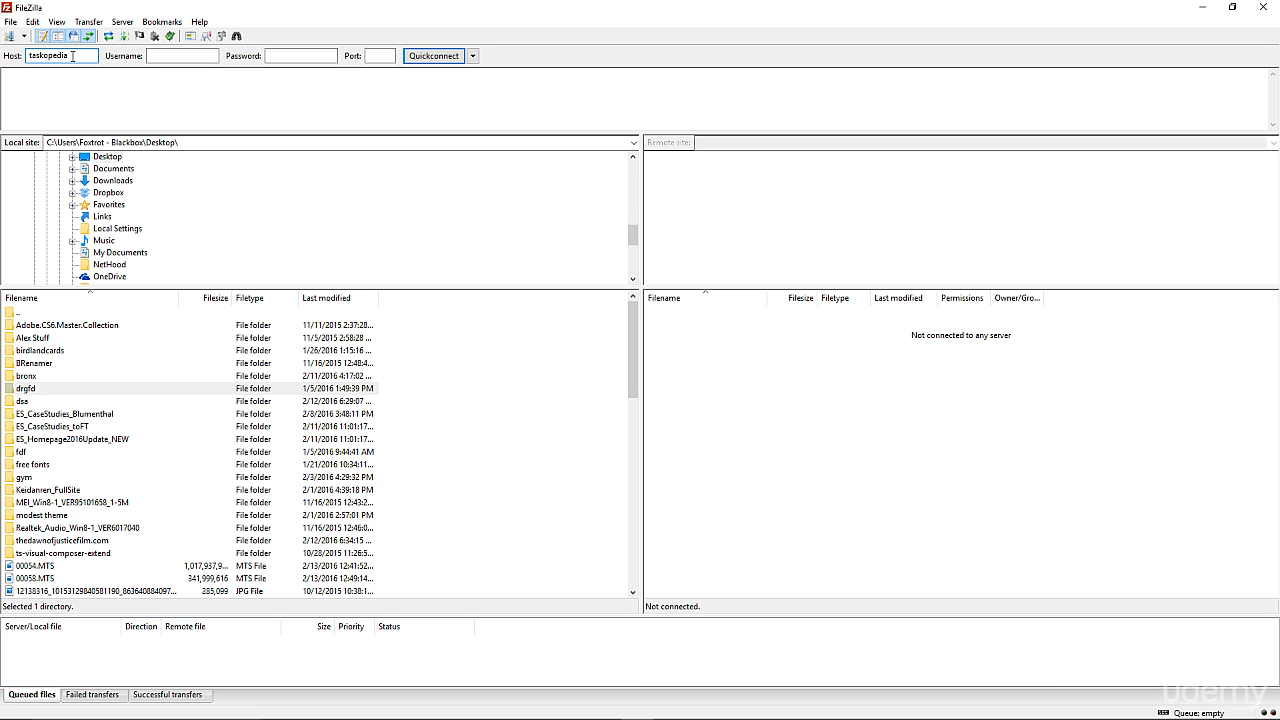
type(".com")
key("Tab")
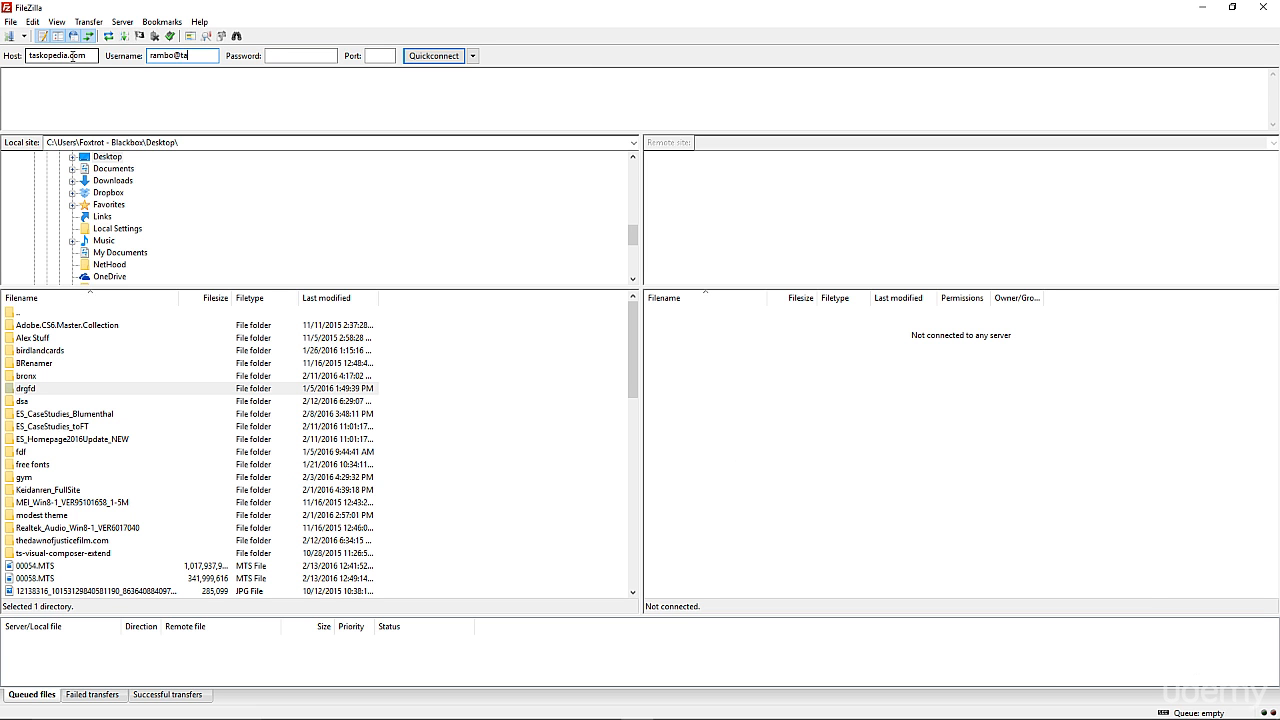
key("Tab")
type("p")
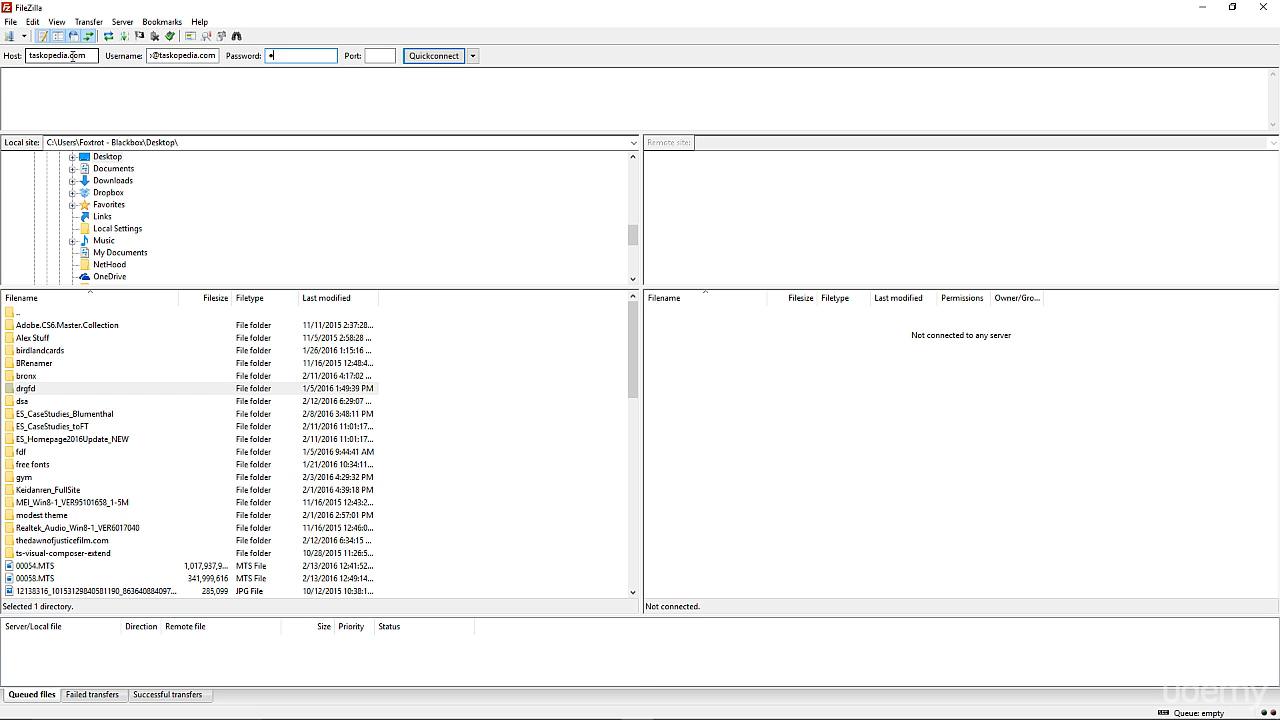
type("assword1234")
left_click(370, 54)
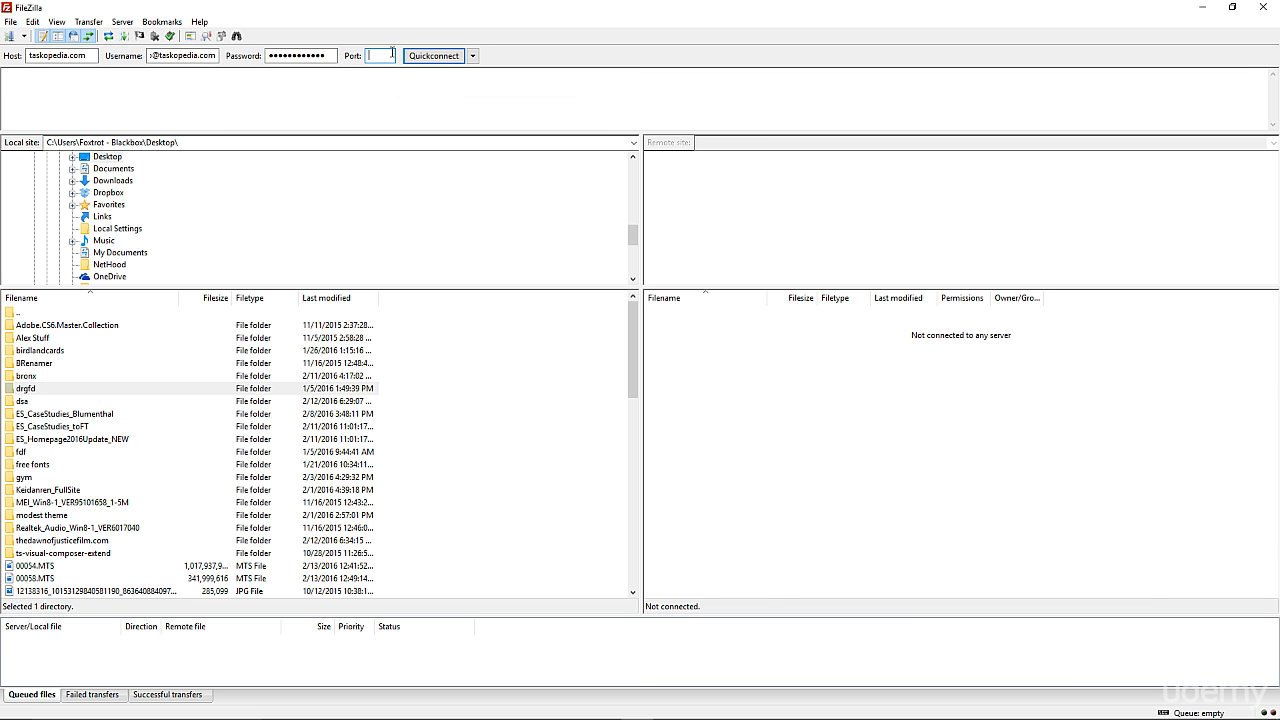
Step: Quickconnect to taskopedia.com, accept the unknown certificate, and browse the remote root listing
left_click(439, 59)
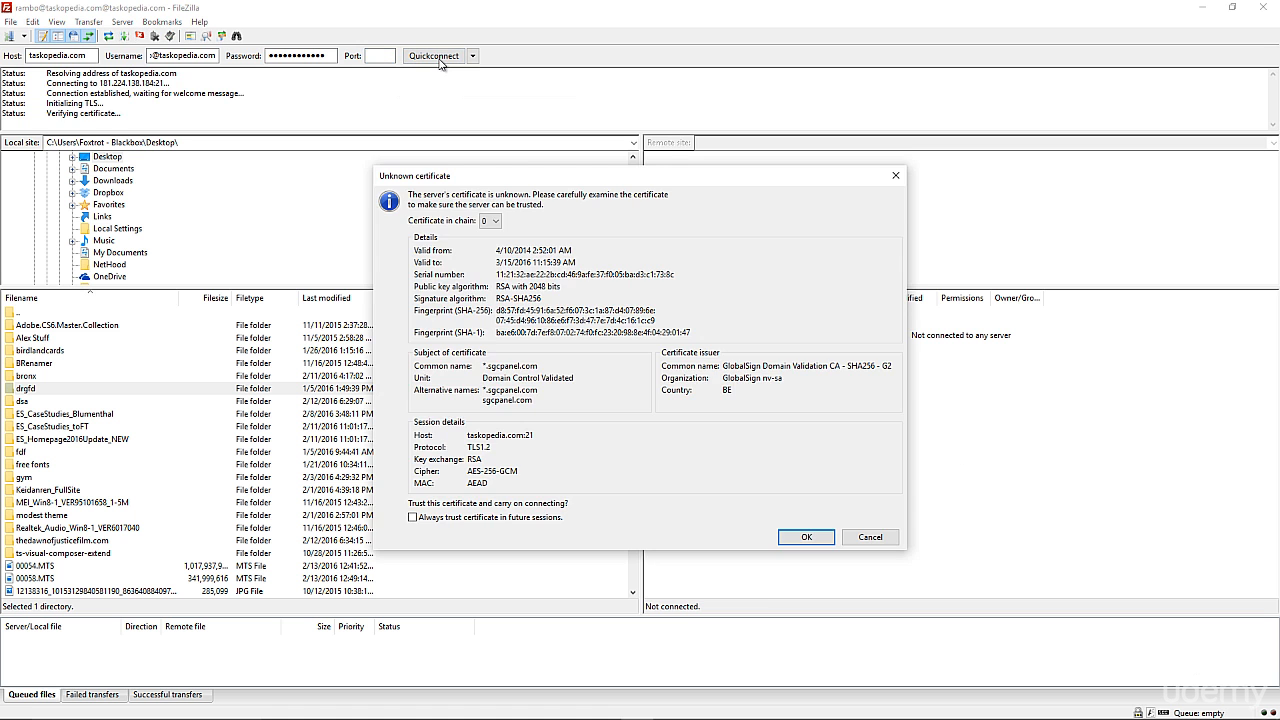
left_click(805, 536)
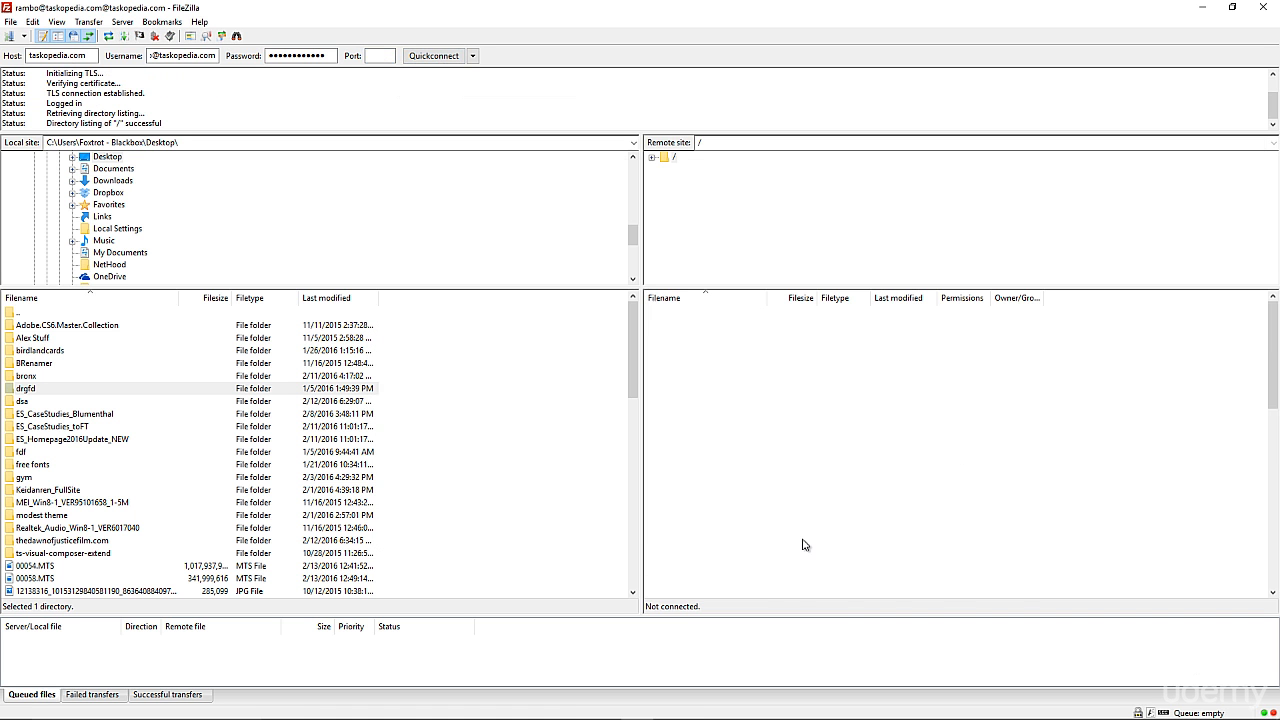
scroll(702, 413, "down", 4)
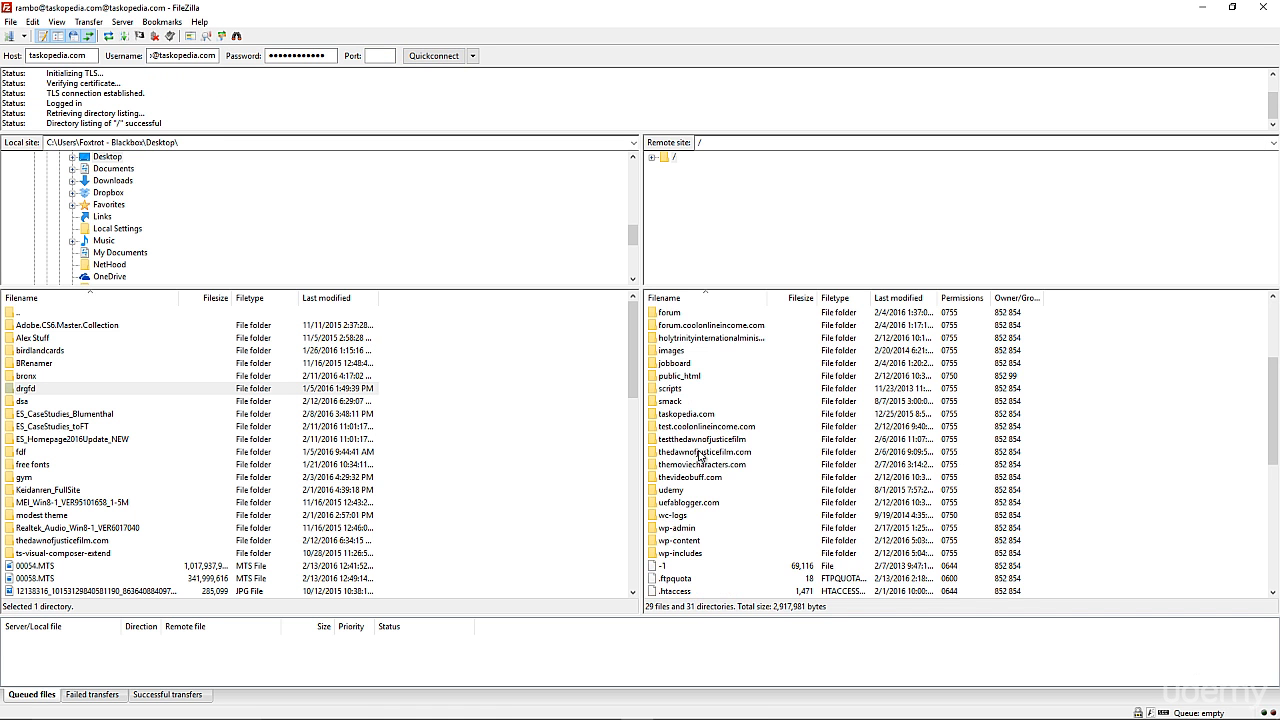
scroll(704, 405, "up", 3)
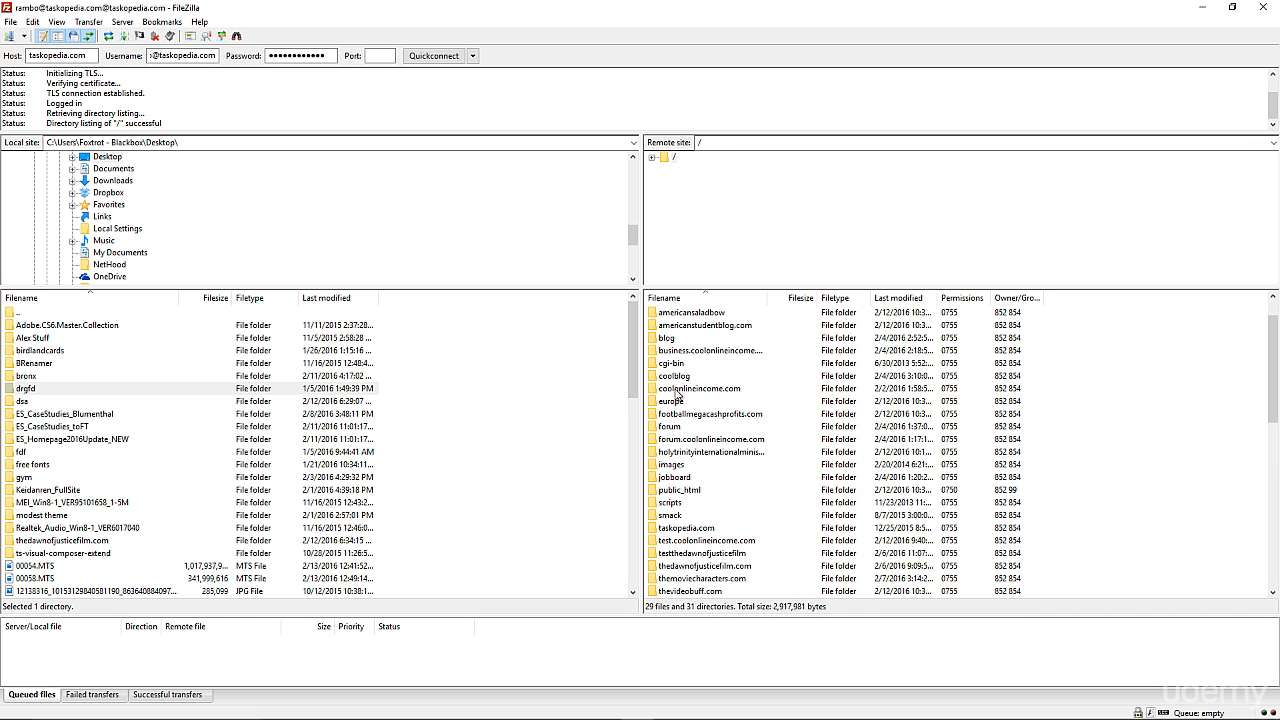
scroll(682, 360, "up", 1)
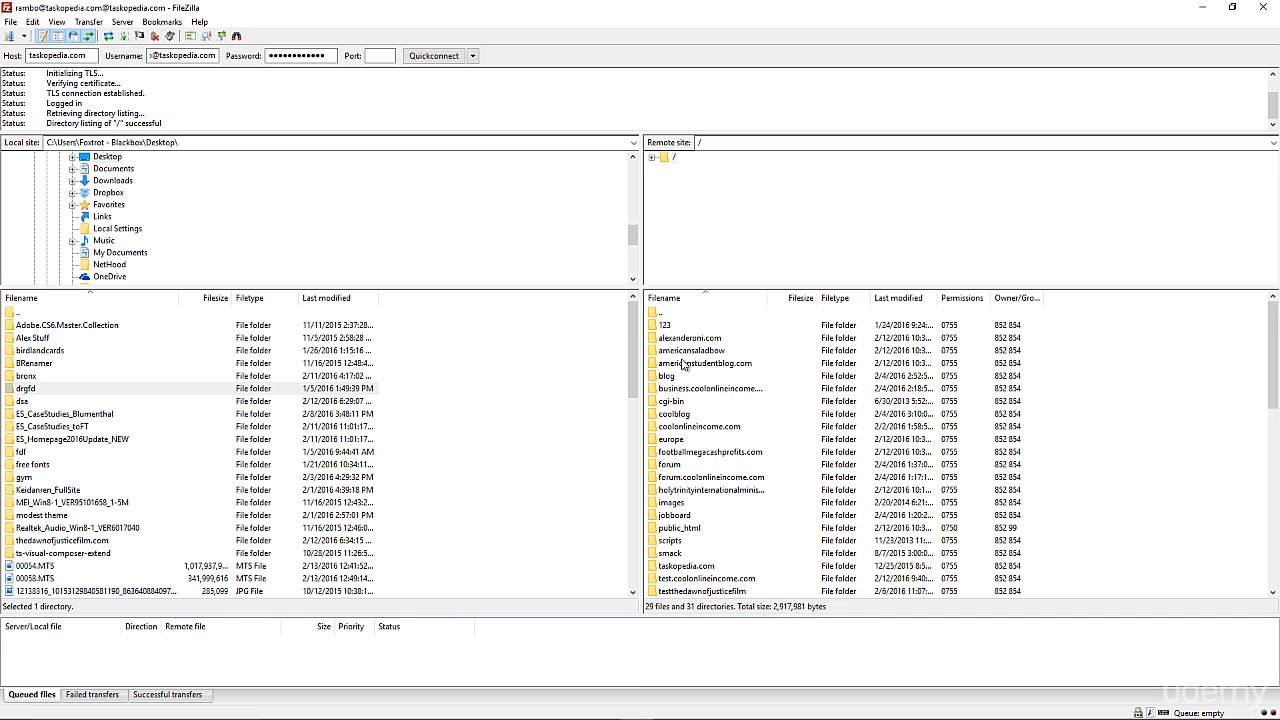
scroll(682, 364, "down", 1)
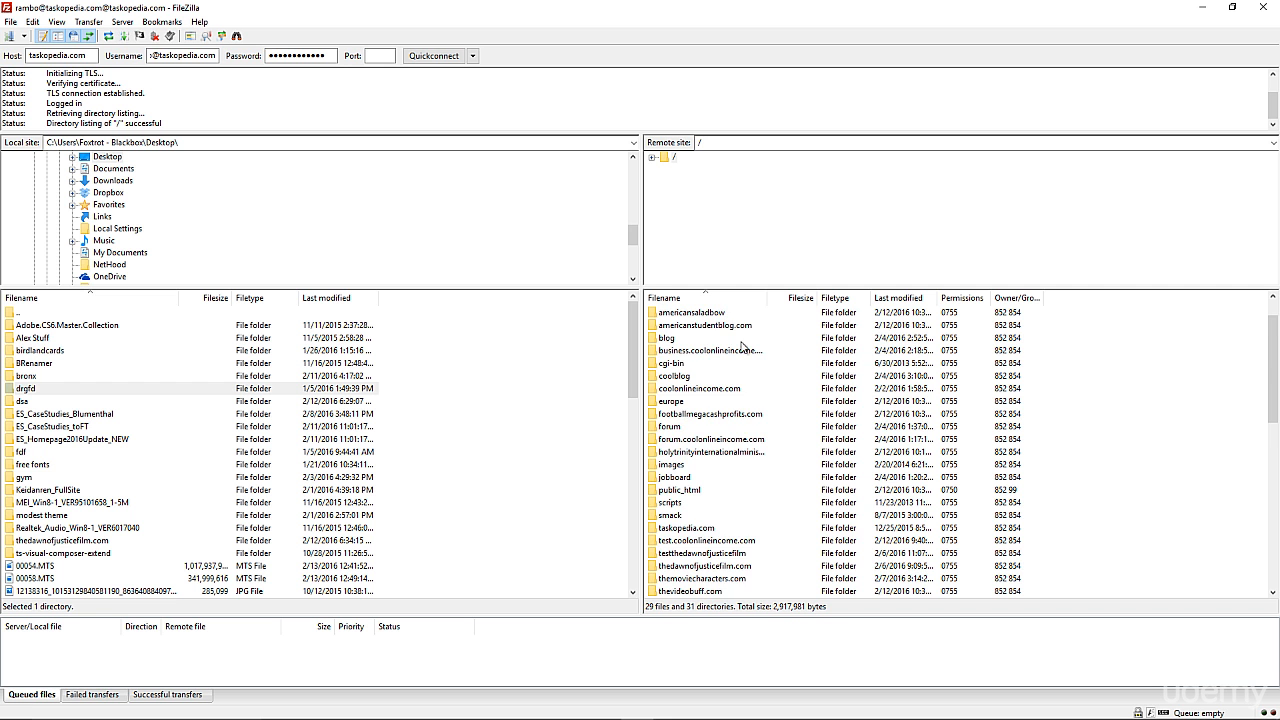
scroll(687, 383, "down", 2)
scroll(687, 383, "down", 2)
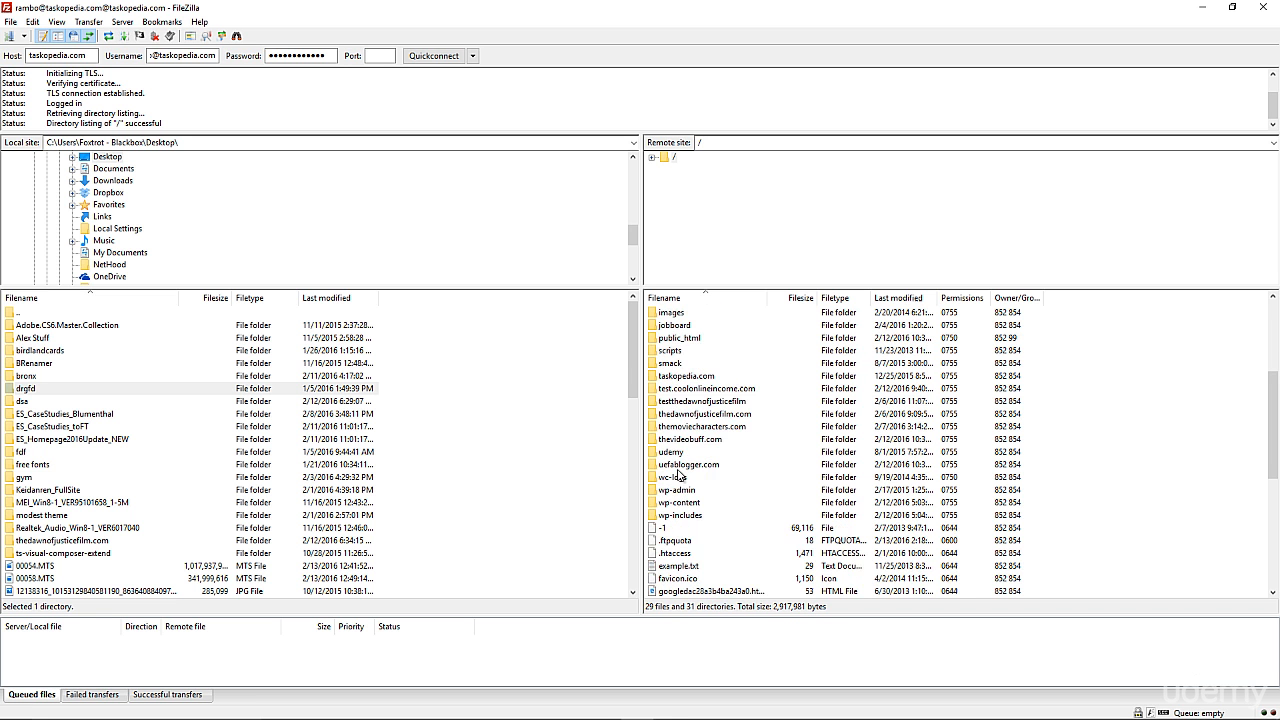
scroll(680, 465, "up", 3)
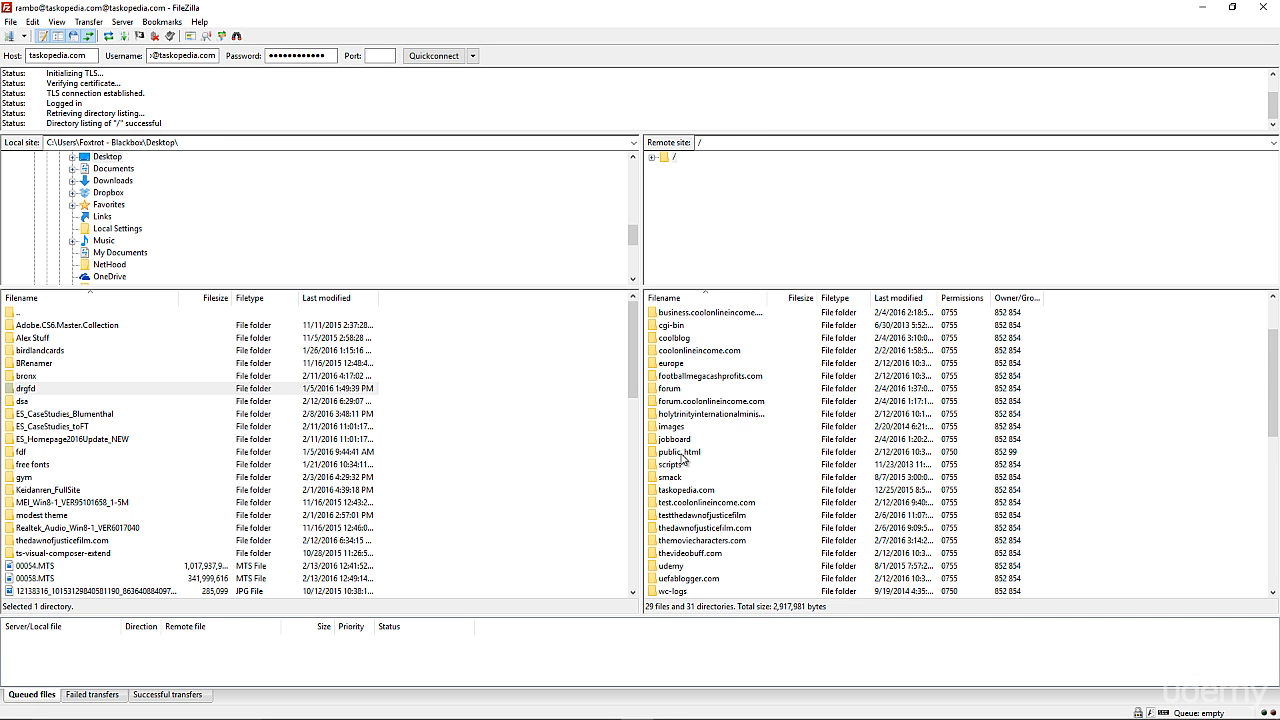
Step: Open public_html, then wp-content, then plugins on the server, and select baw-login-logout-menu
double_click(680, 452)
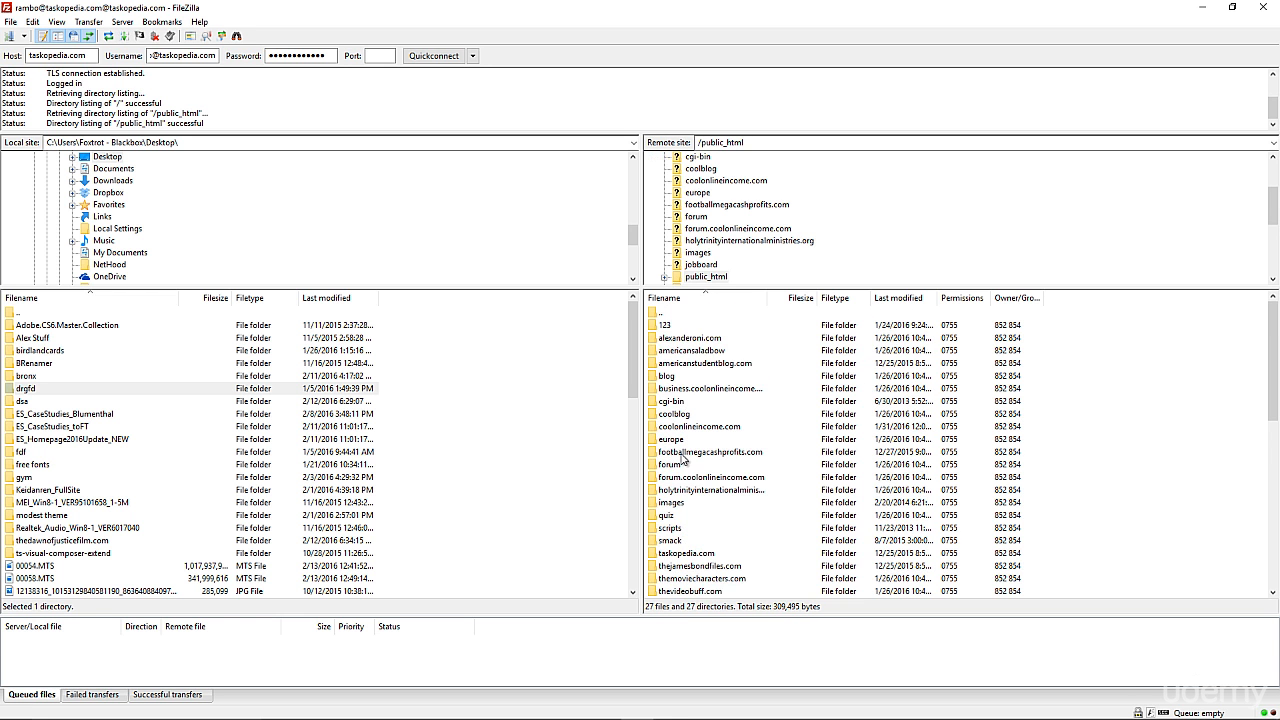
scroll(683, 457, "down", 4)
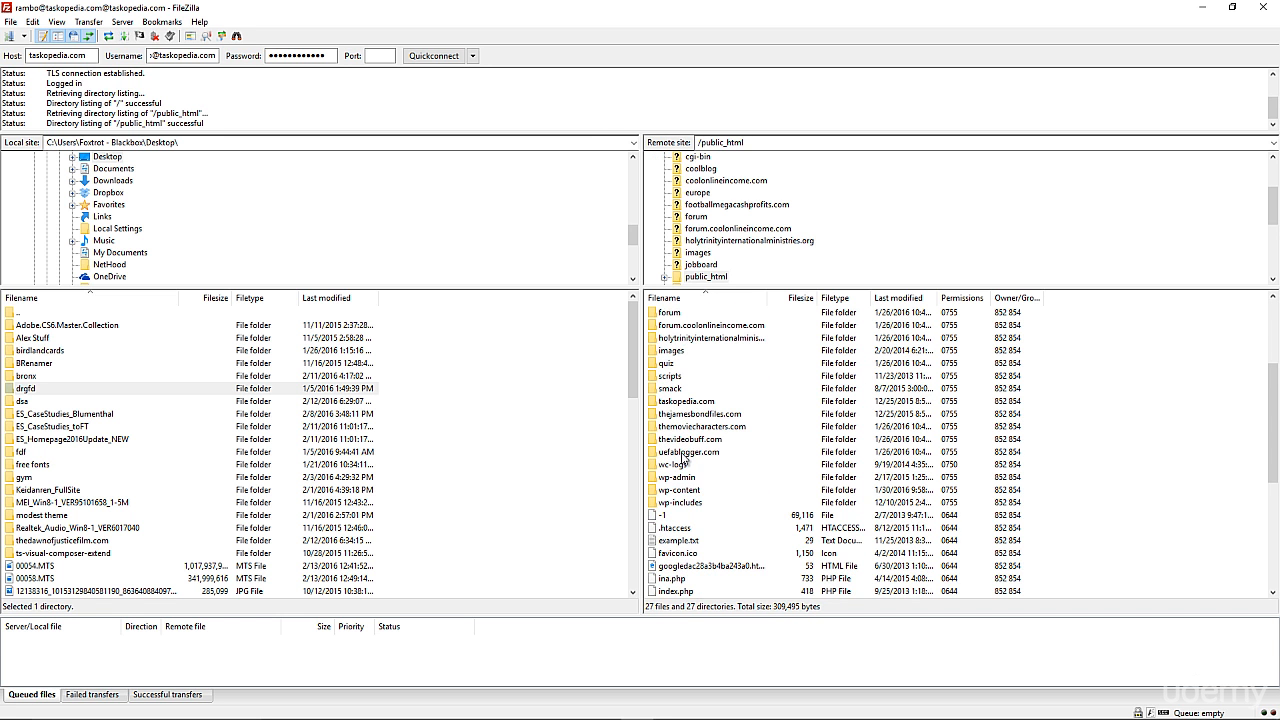
scroll(677, 426, "down", 2)
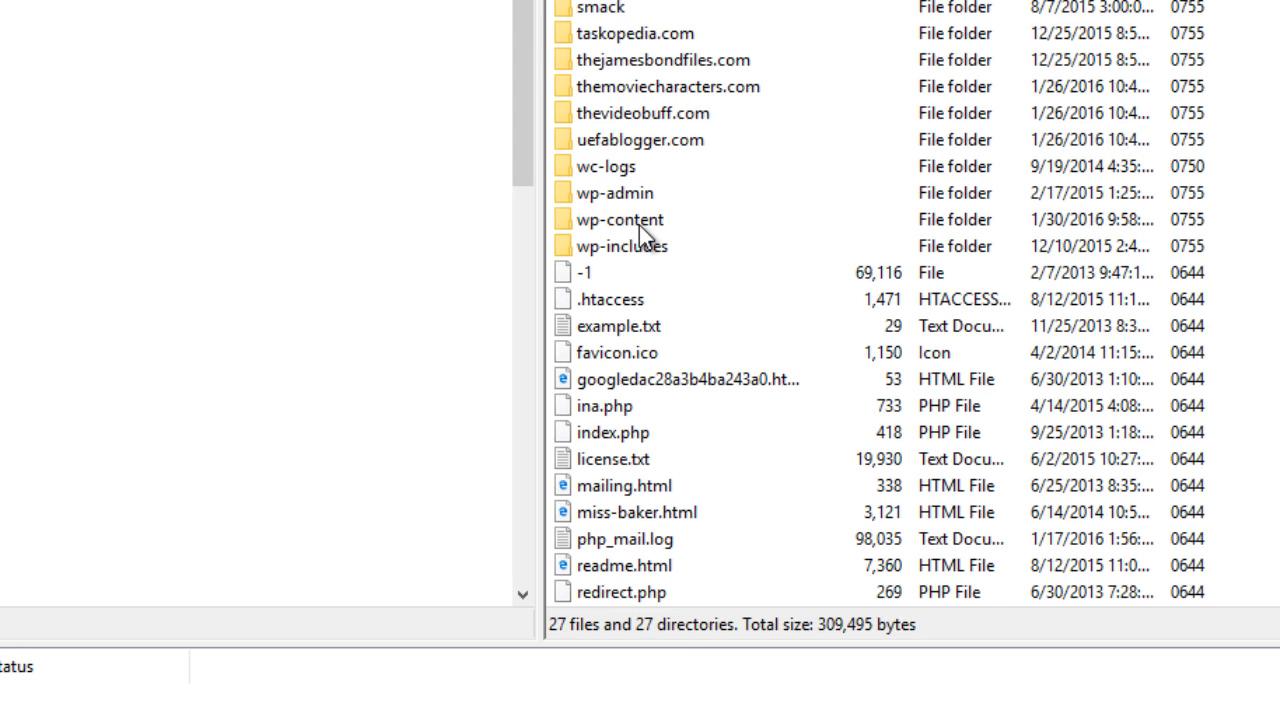
left_click(645, 229)
double_click(647, 227)
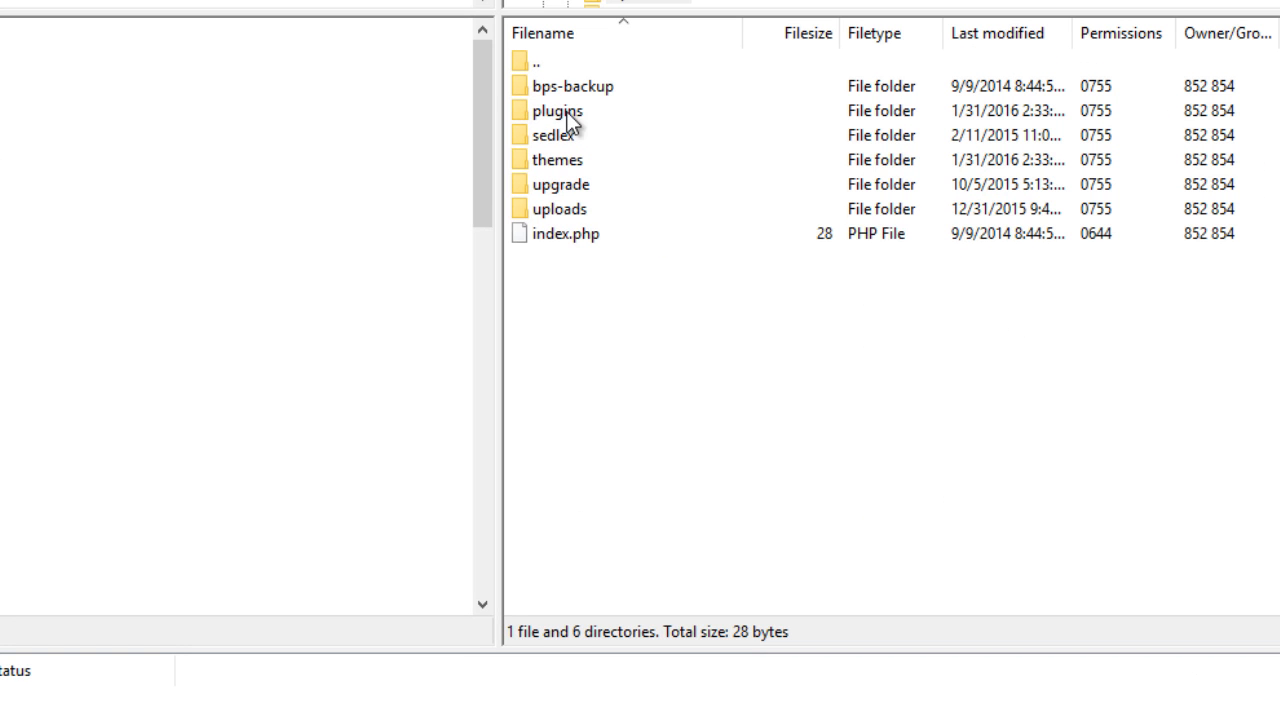
left_click(562, 170)
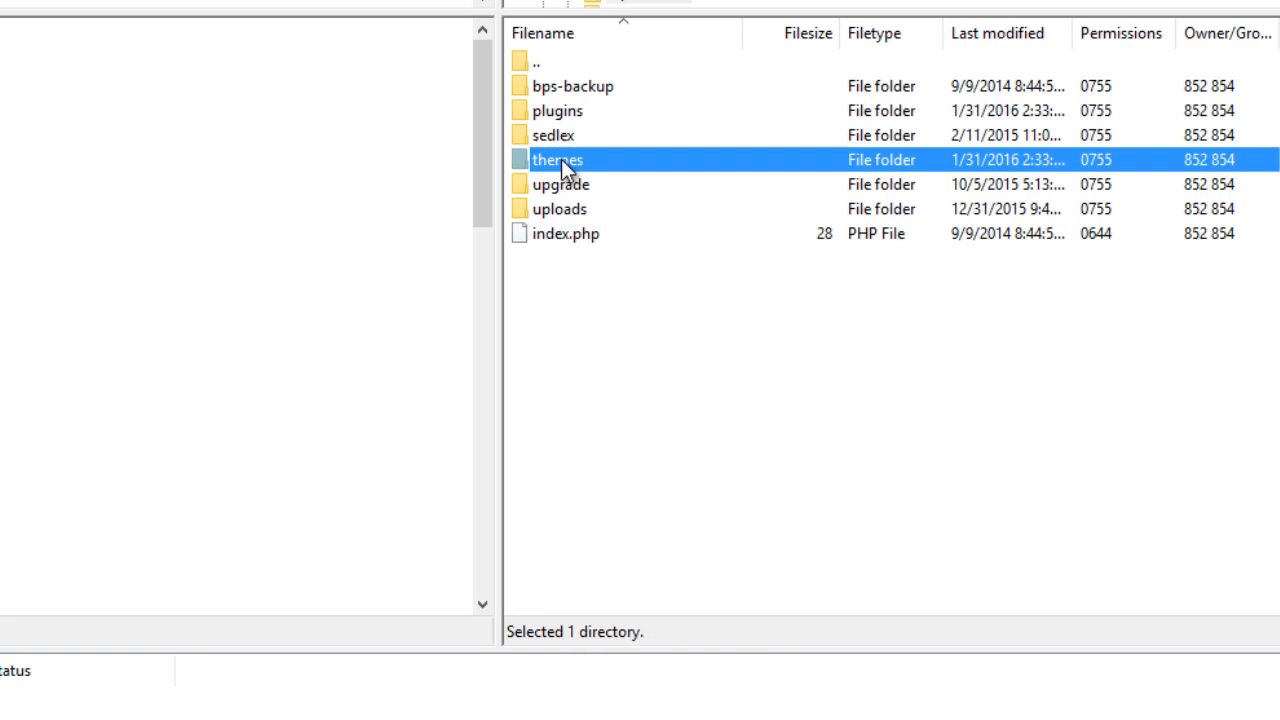
double_click(562, 168)
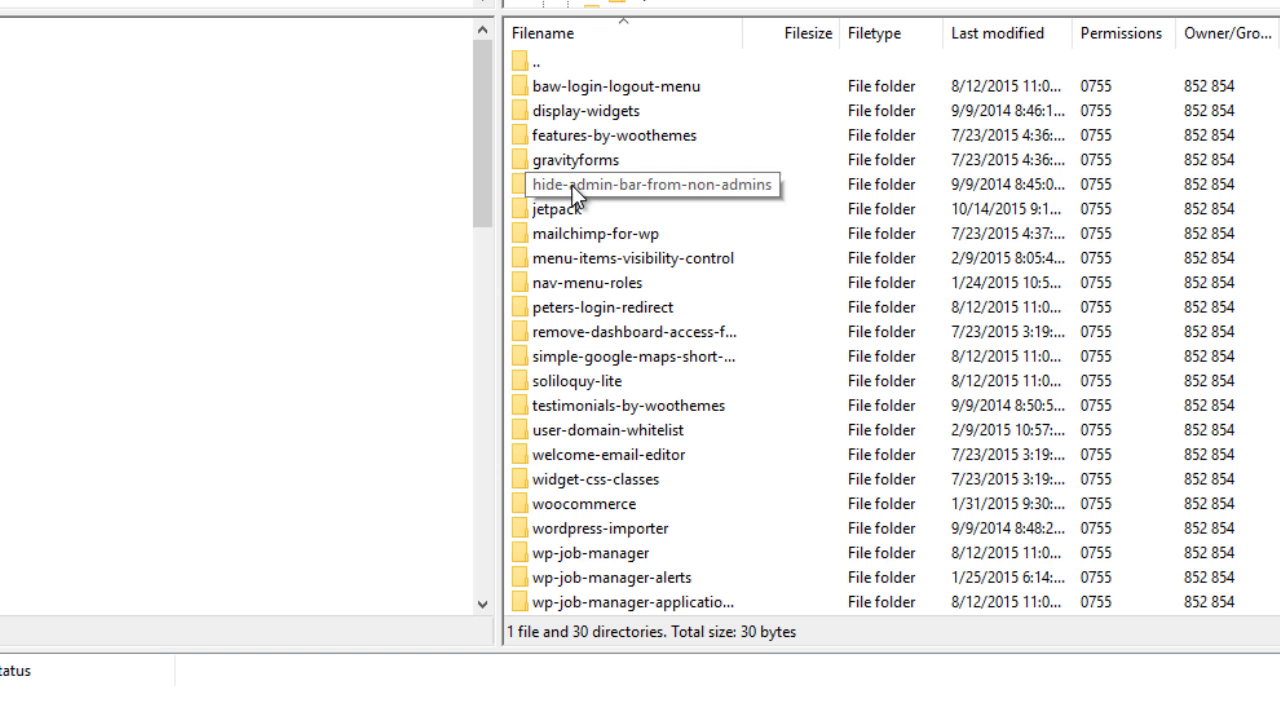
scroll(570, 268, "down", 3)
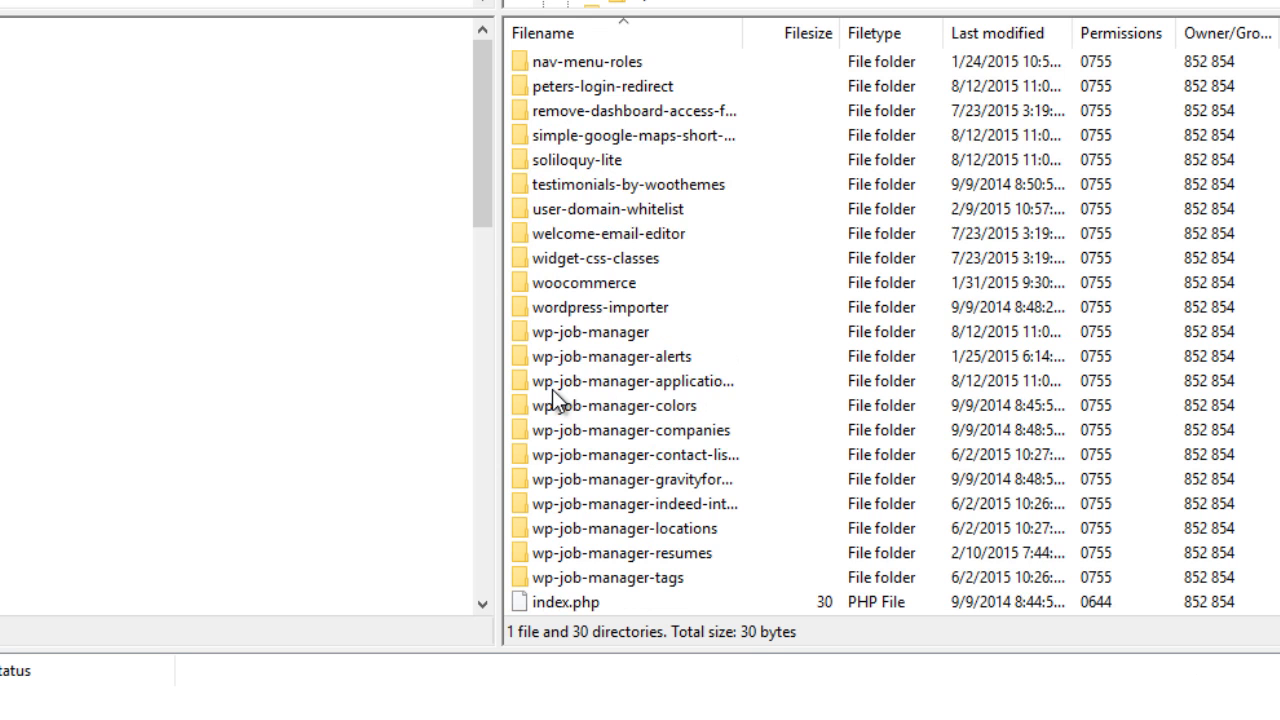
scroll(617, 185, "up", 1)
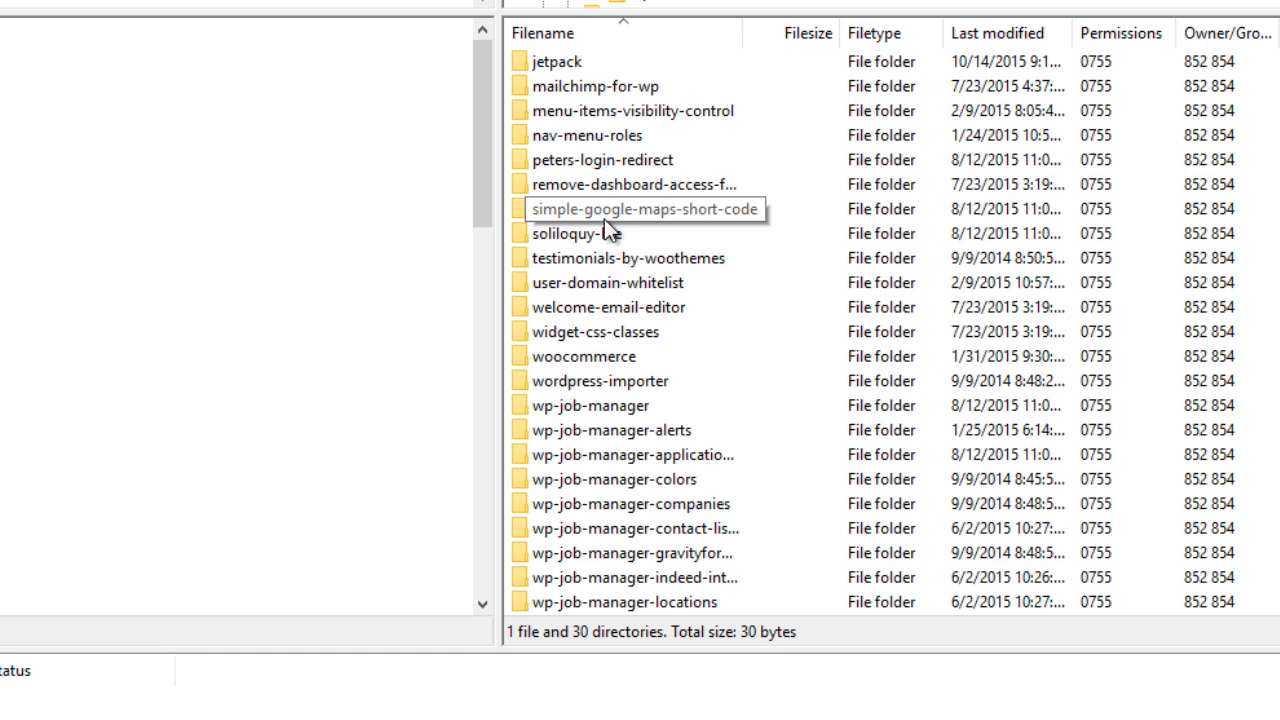
scroll(595, 190, "down", 1)
scroll(595, 190, "up", 3)
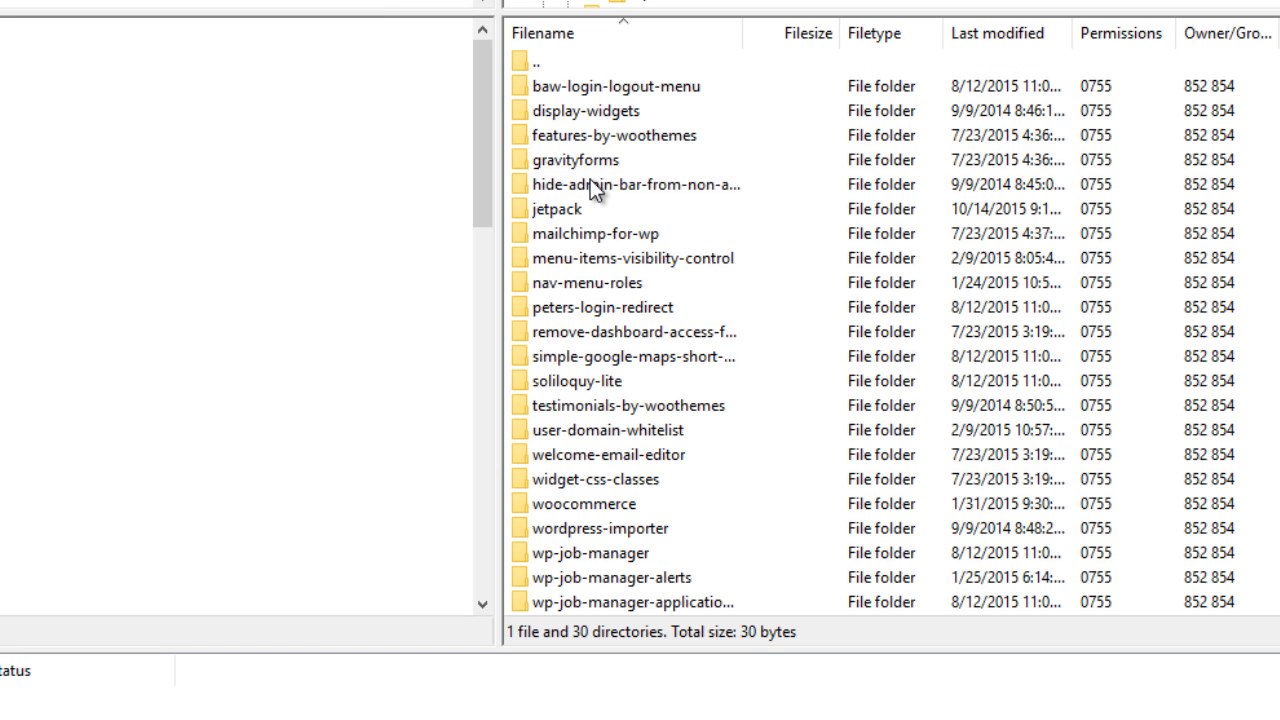
left_click(584, 90)
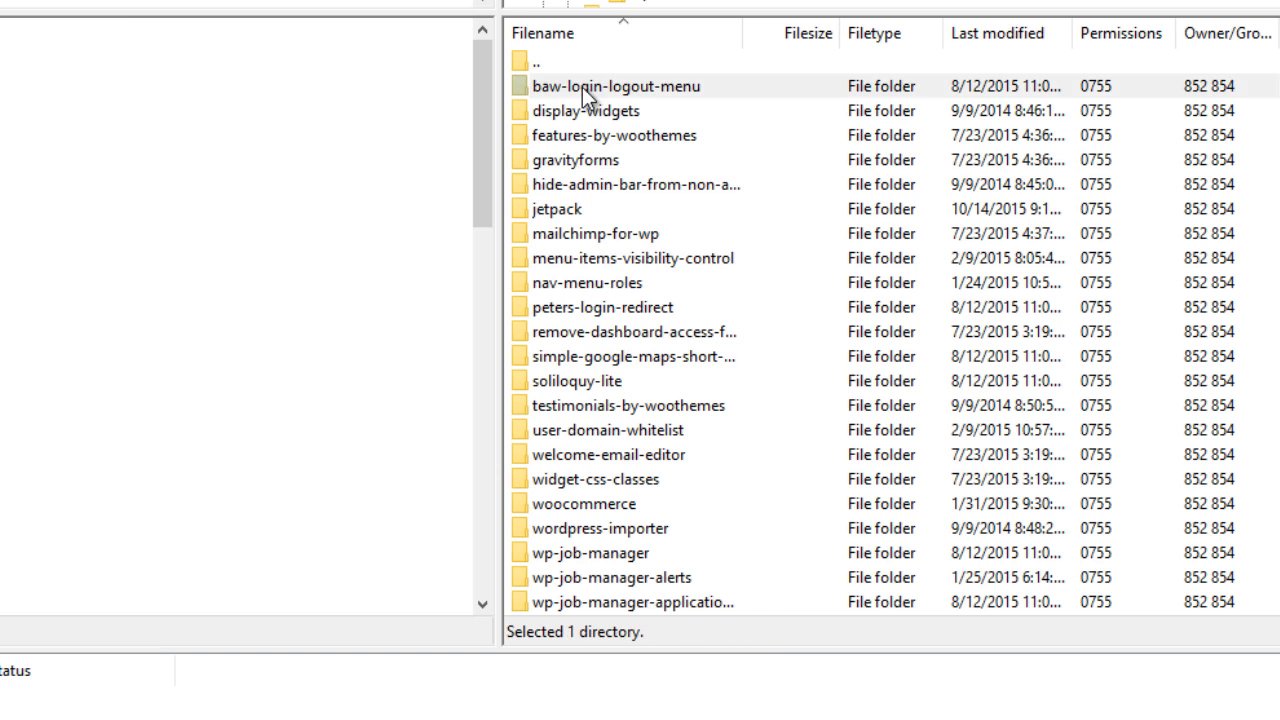
Step: Download the baw-login-logout-menu folder to the local Desktop from its right-click menu
right_click(582, 87)
left_click(632, 104)
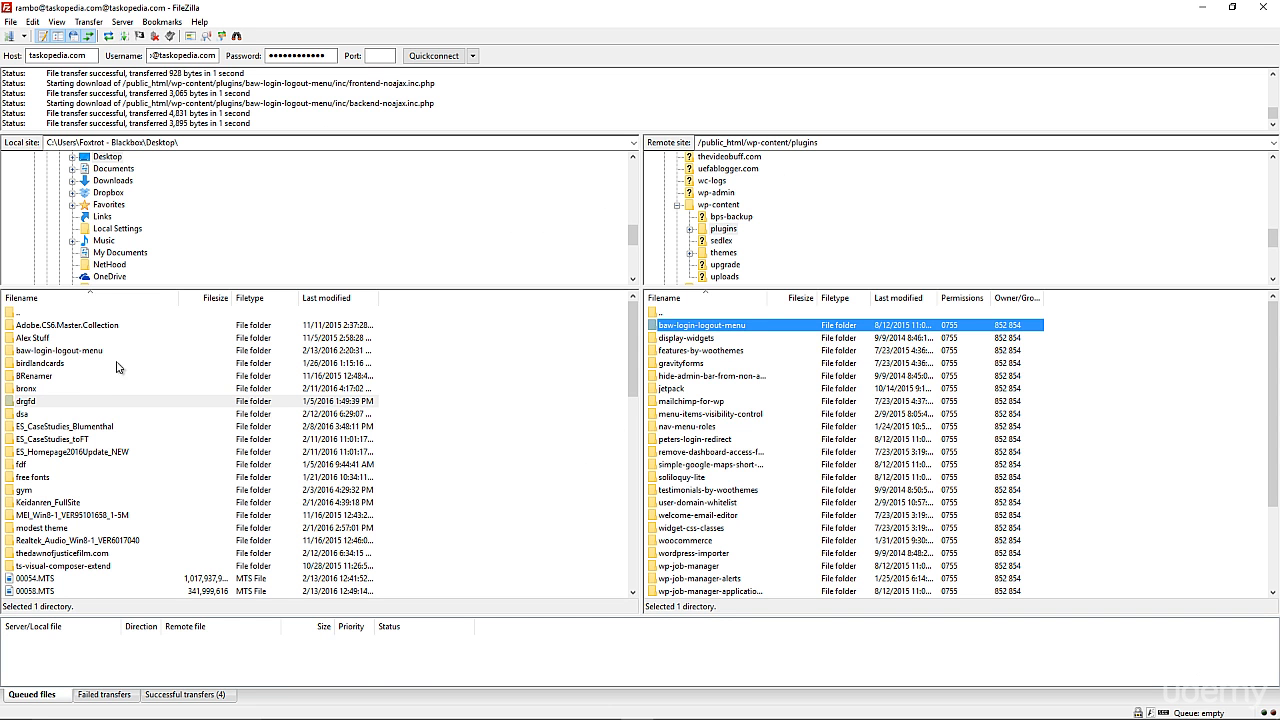
right_click(675, 328)
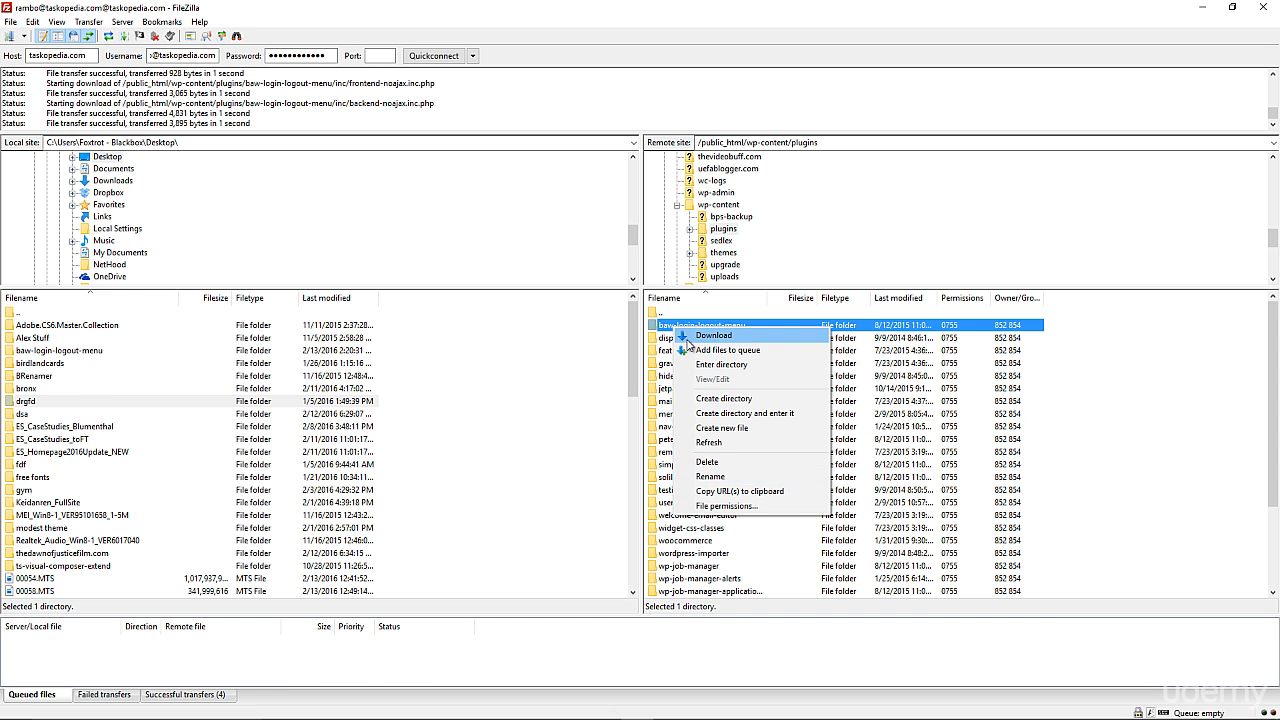
left_click(848, 389)
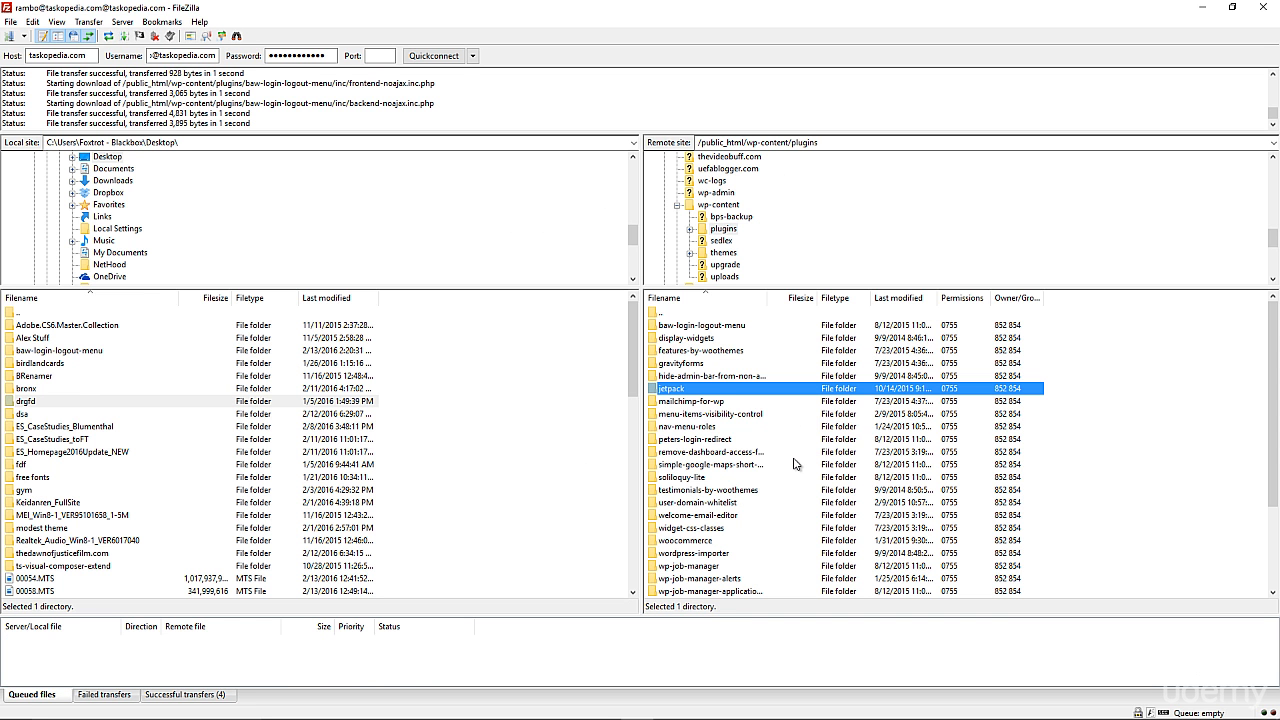
Step: Back out of display-widgets without downloading and return to /public_html/wp-content on the server
right_click(684, 342)
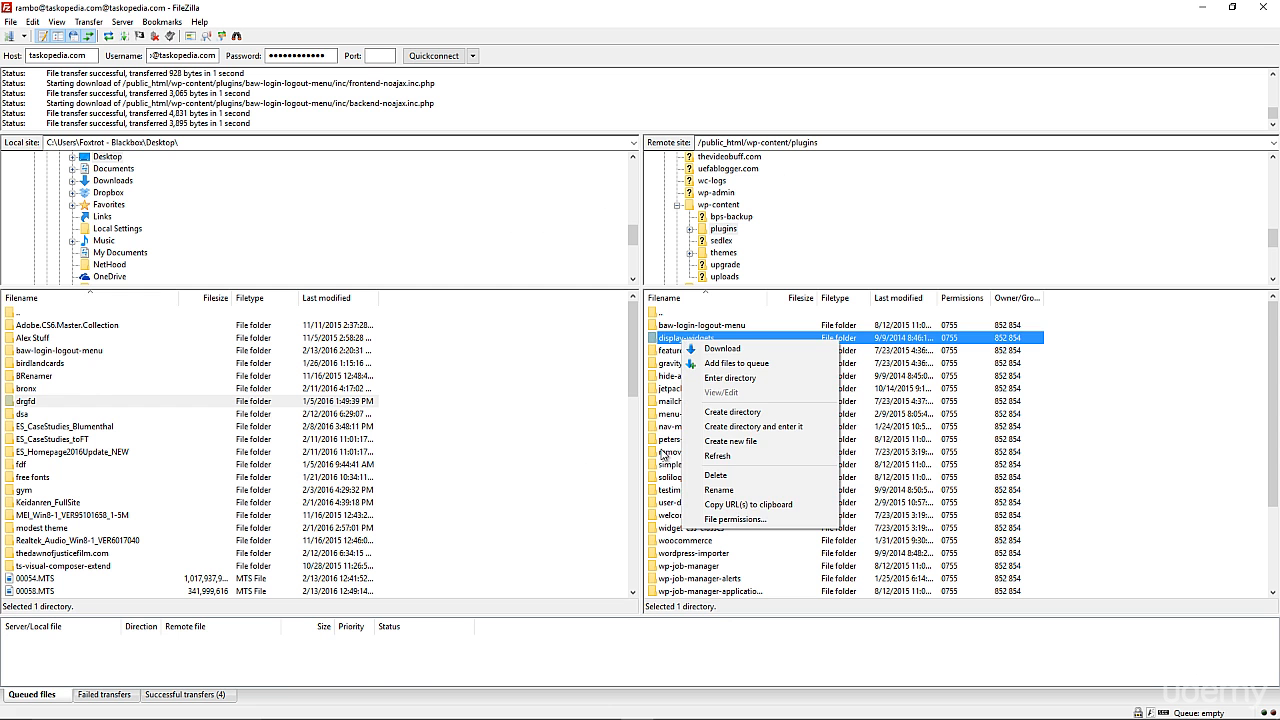
left_click(665, 464)
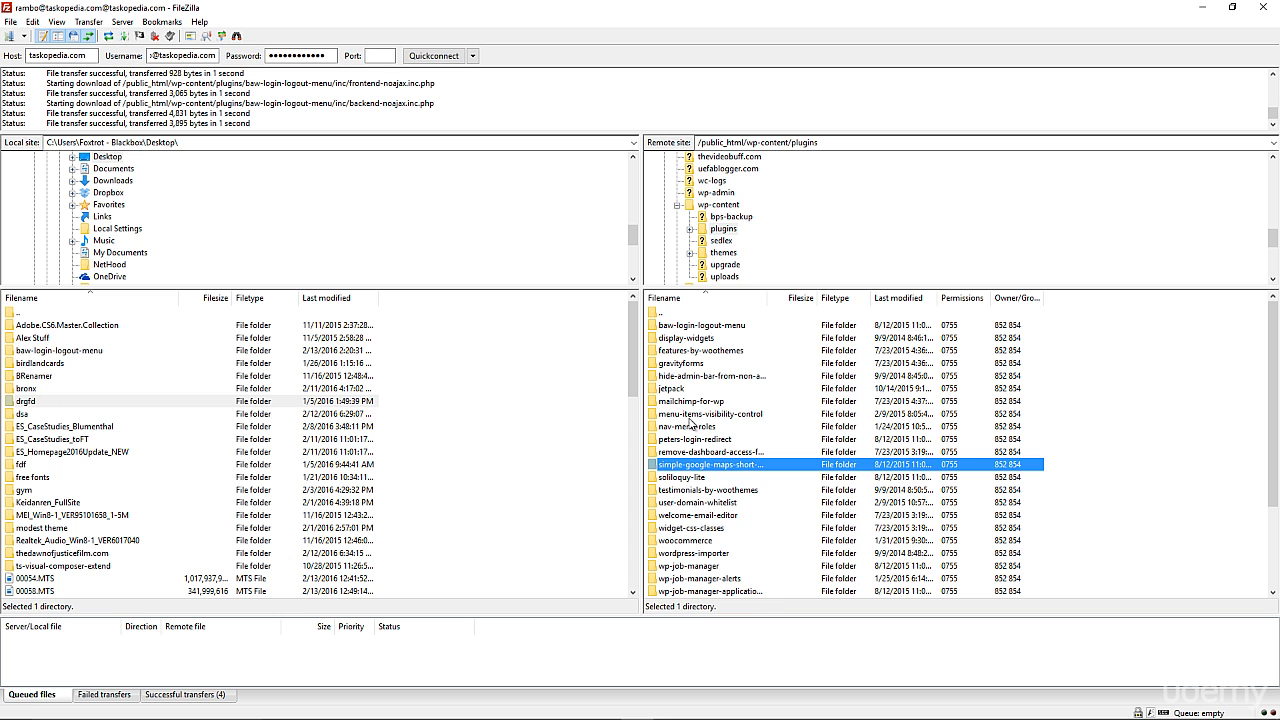
left_click(718, 205)
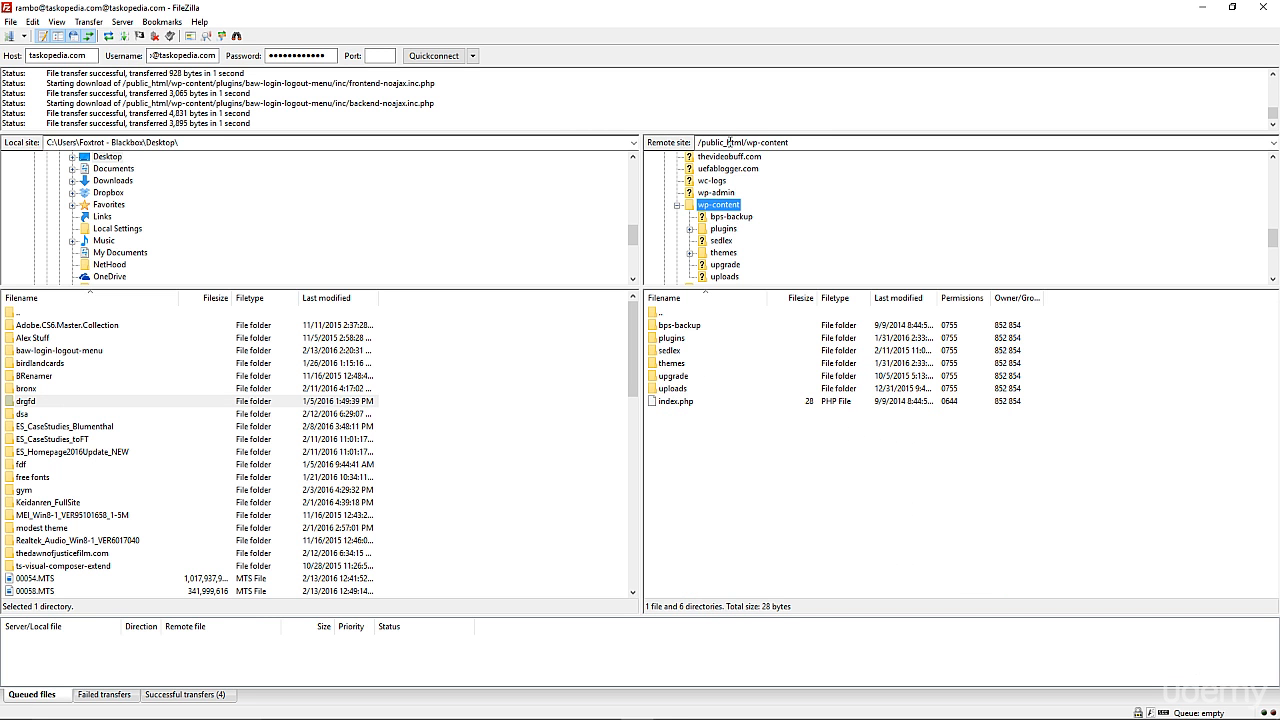